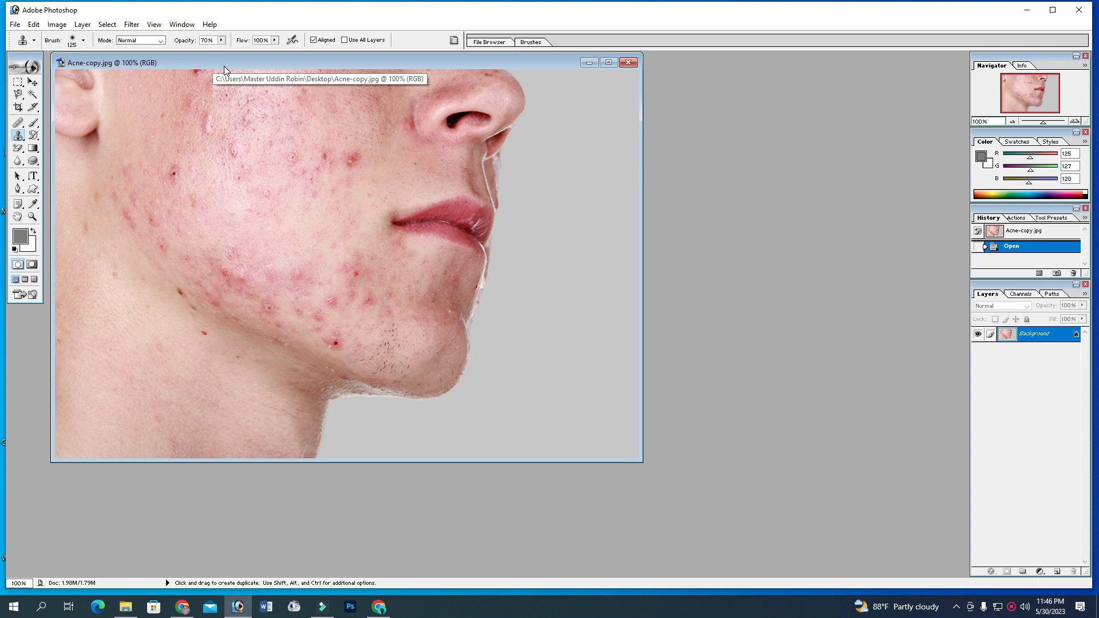
{"action": "left_click_drag", "start_coordinate": [223, 63], "coordinate": [229, 83]}
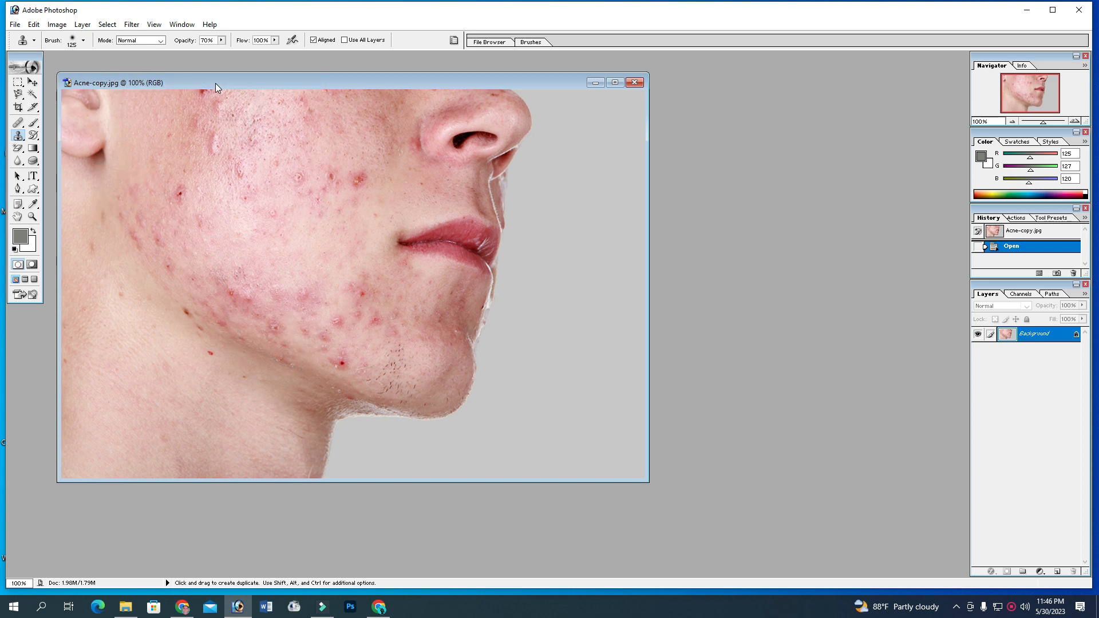
{"action": "left_click_drag", "start_coordinate": [215, 84], "coordinate": [250, 96]}
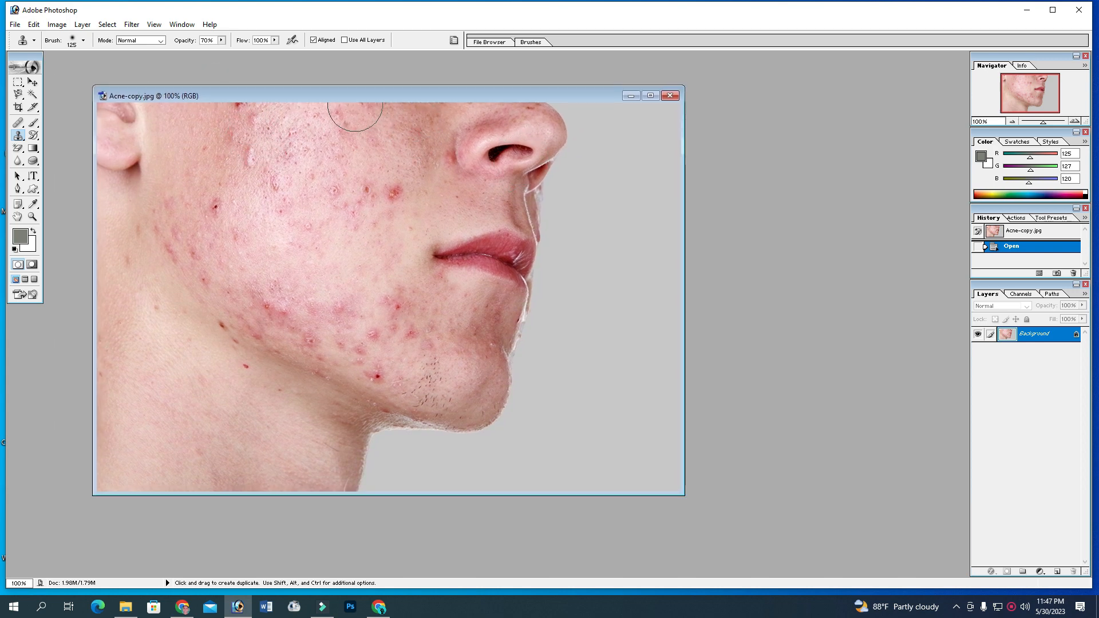
{"action": "mouse_move", "coordinate": [345, 99]}
{"action": "left_mouse_down"}
{"action": "mouse_move", "coordinate": [368, 115]}
{"action": "mouse_move", "coordinate": [337, 103]}
{"action": "left_mouse_up"}
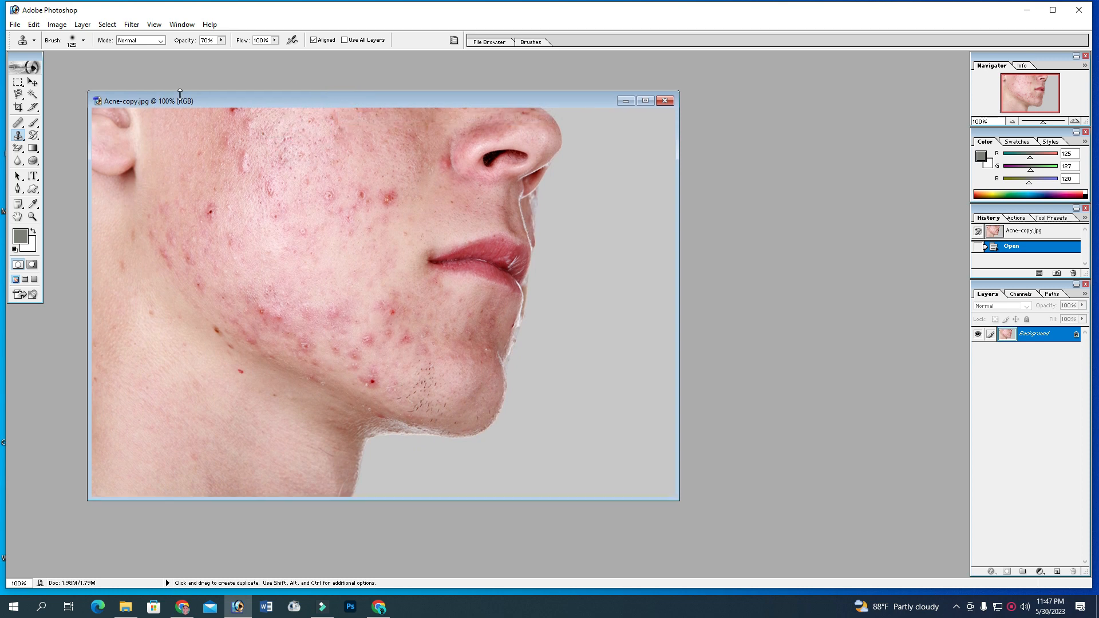
{"action": "left_click", "coordinate": [32, 82]}
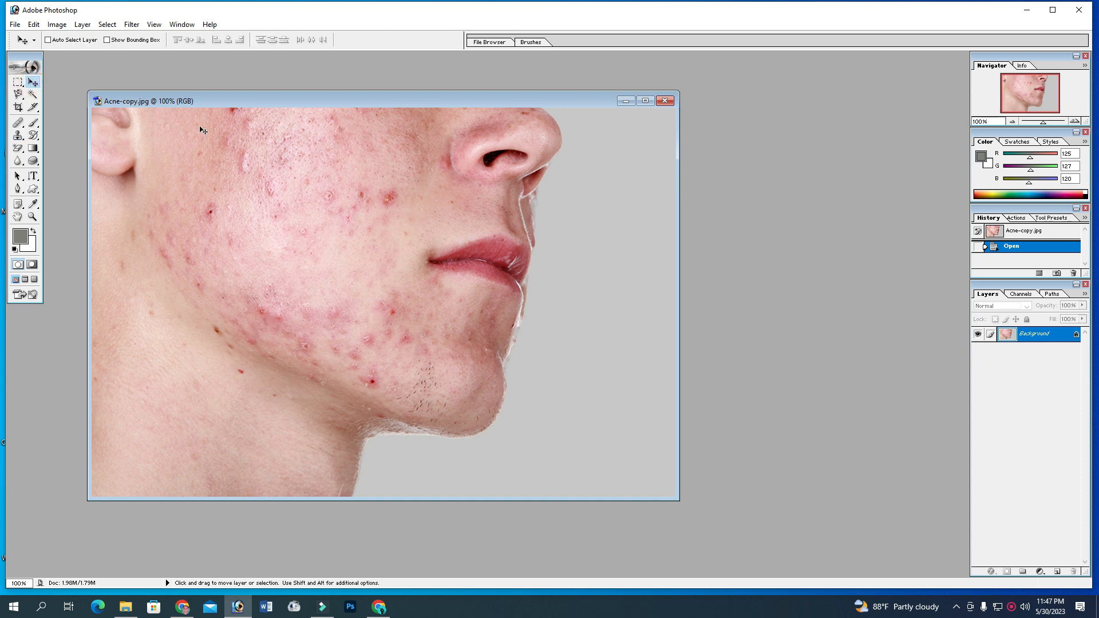
Choose the Healing Brush with a 30-pixel brush and maximize the image window.
{"action": "left_click", "coordinate": [17, 125]}
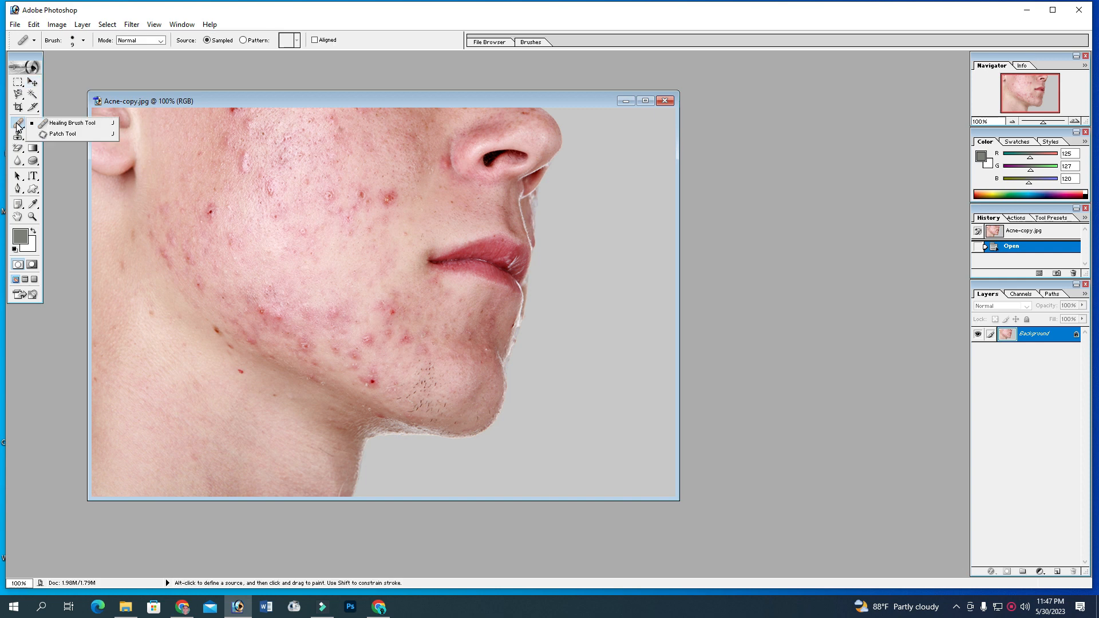
{"action": "left_click", "coordinate": [63, 123]}
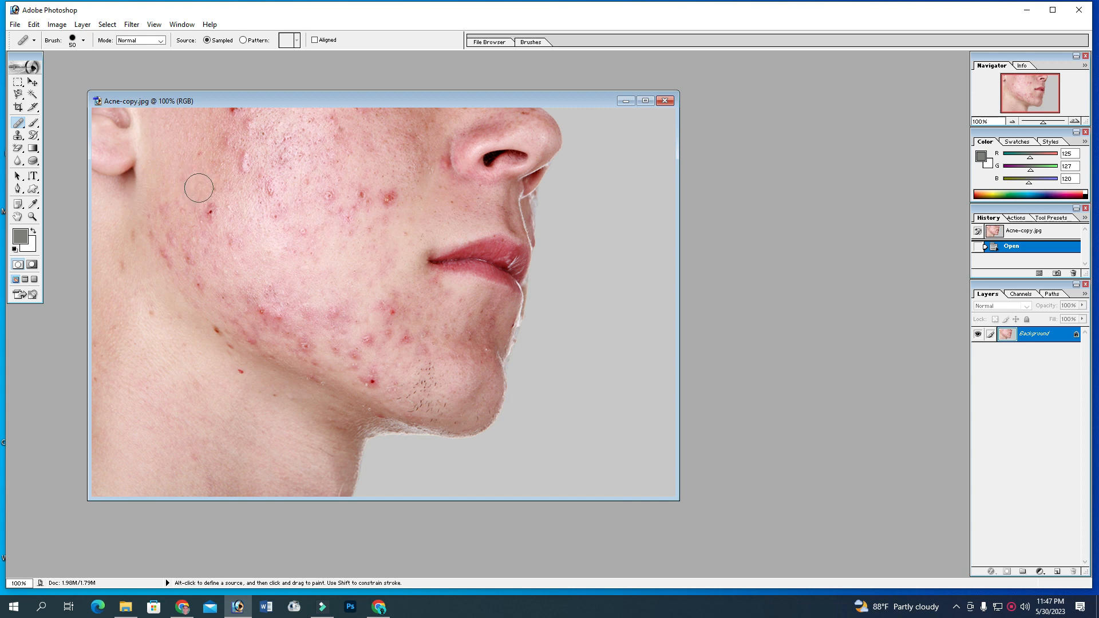
{"action": "key", "text": "bracketright"}
{"action": "left_click", "coordinate": [644, 100]}
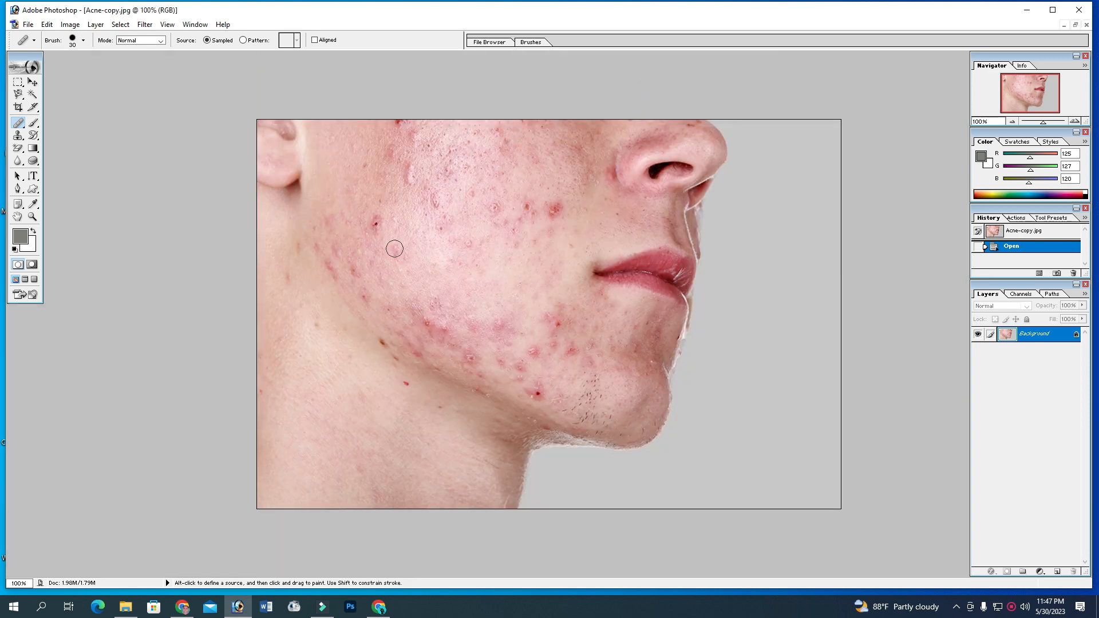
Heal the dark red blemish on the cheek near the ear with the Healing Brush, using clean skin sampled closer to the ear.
{"action": "left_click", "coordinate": [33, 218]}
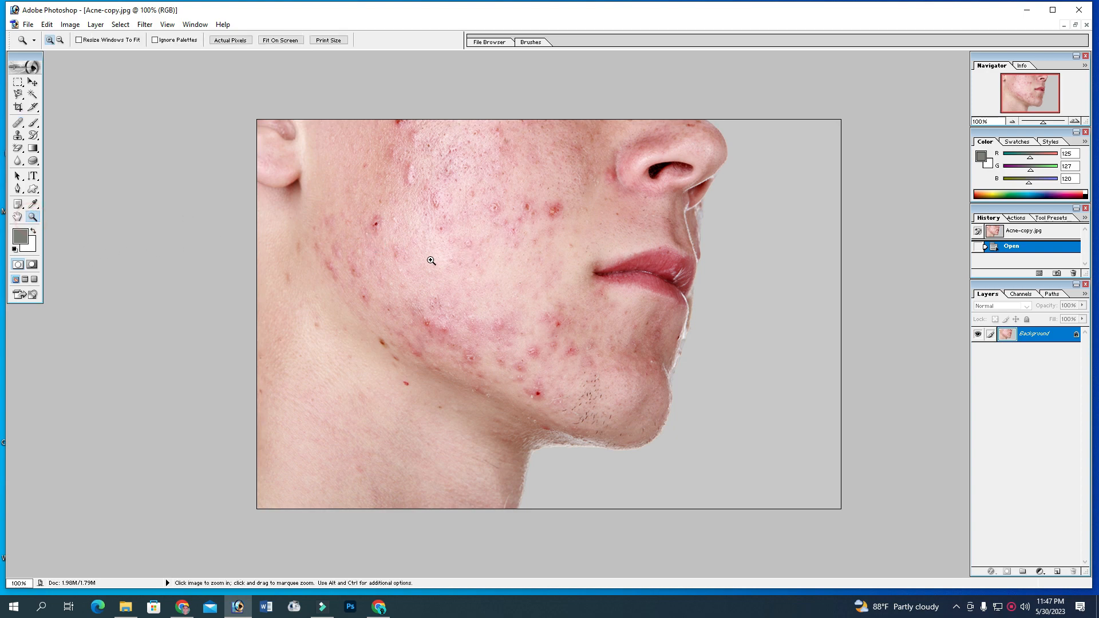
{"action": "left_click", "coordinate": [408, 245]}
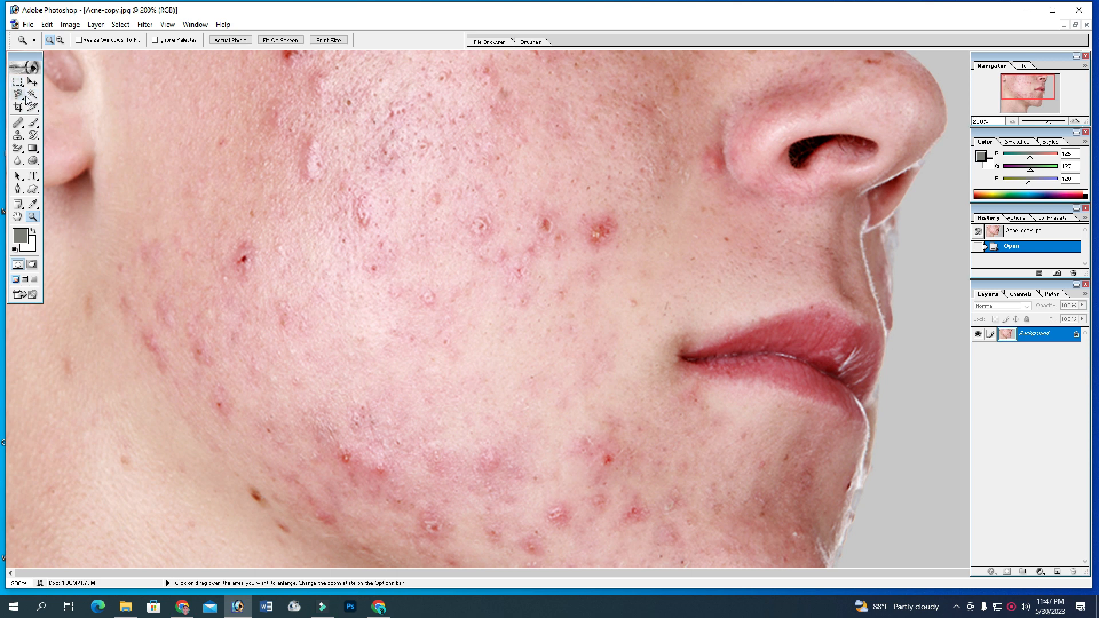
{"action": "left_click", "coordinate": [18, 122]}
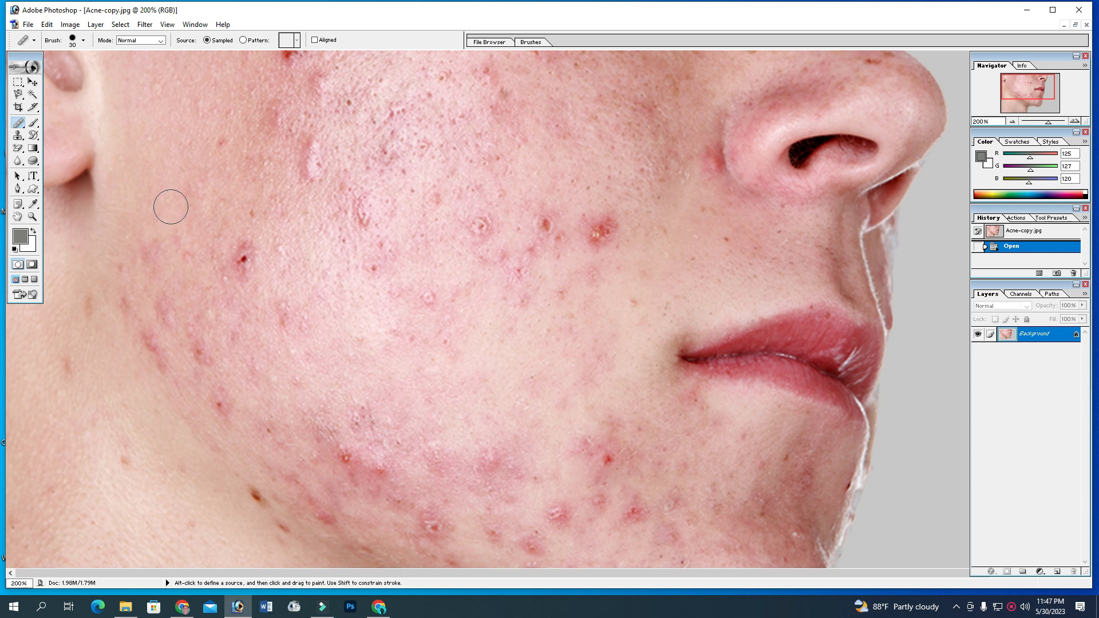
{"action": "key", "text": "alt"}
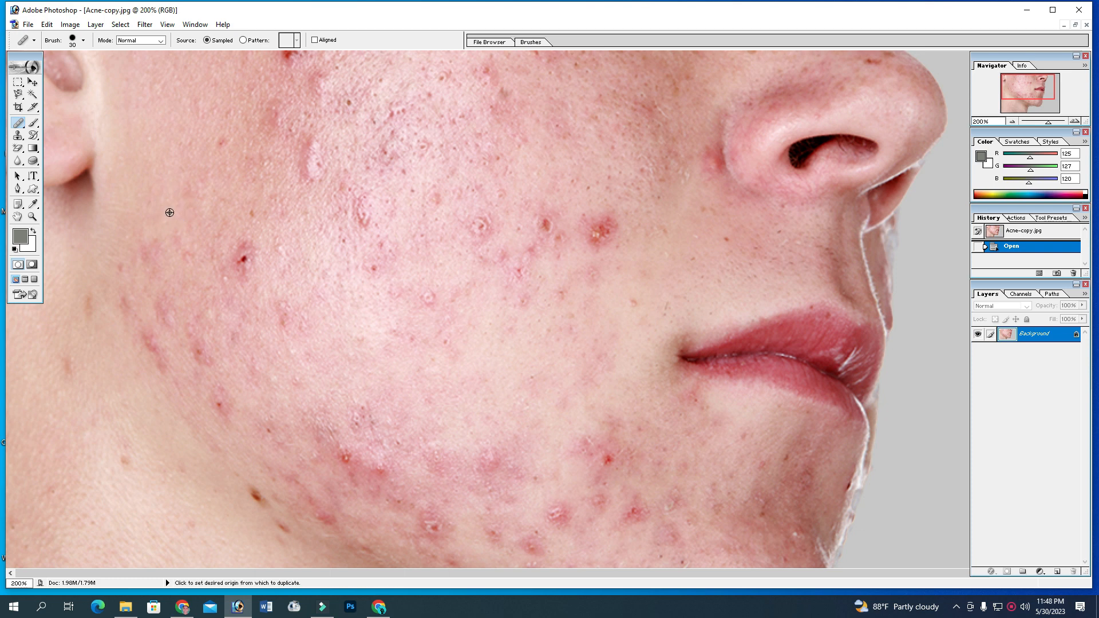
{"action": "left_click", "coordinate": [169, 211], "text": "alt"}
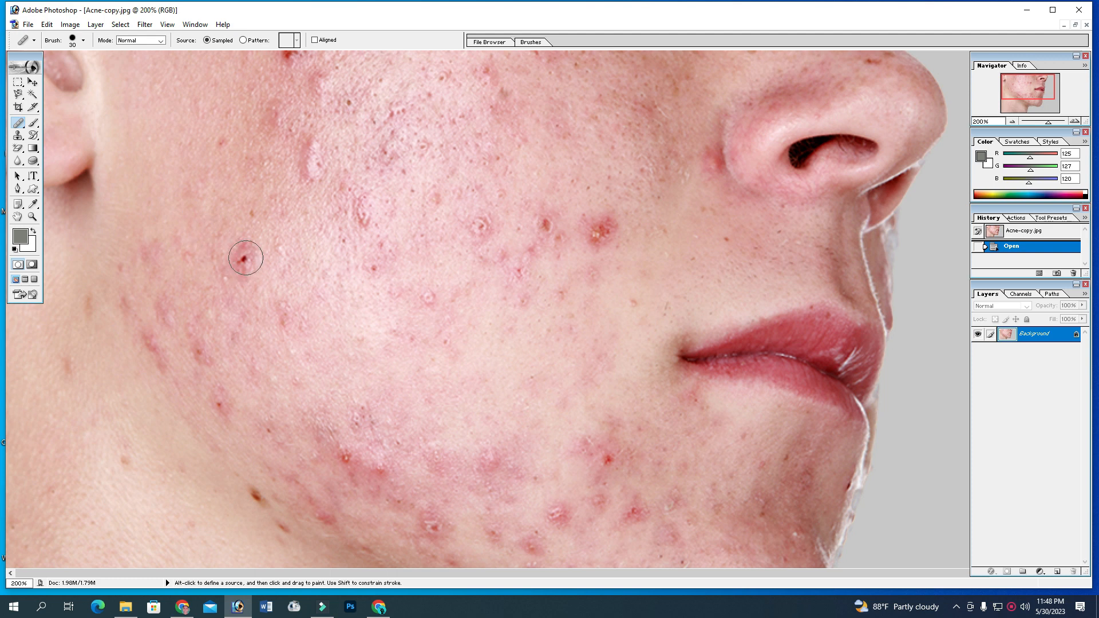
{"action": "left_click", "coordinate": [245, 257]}
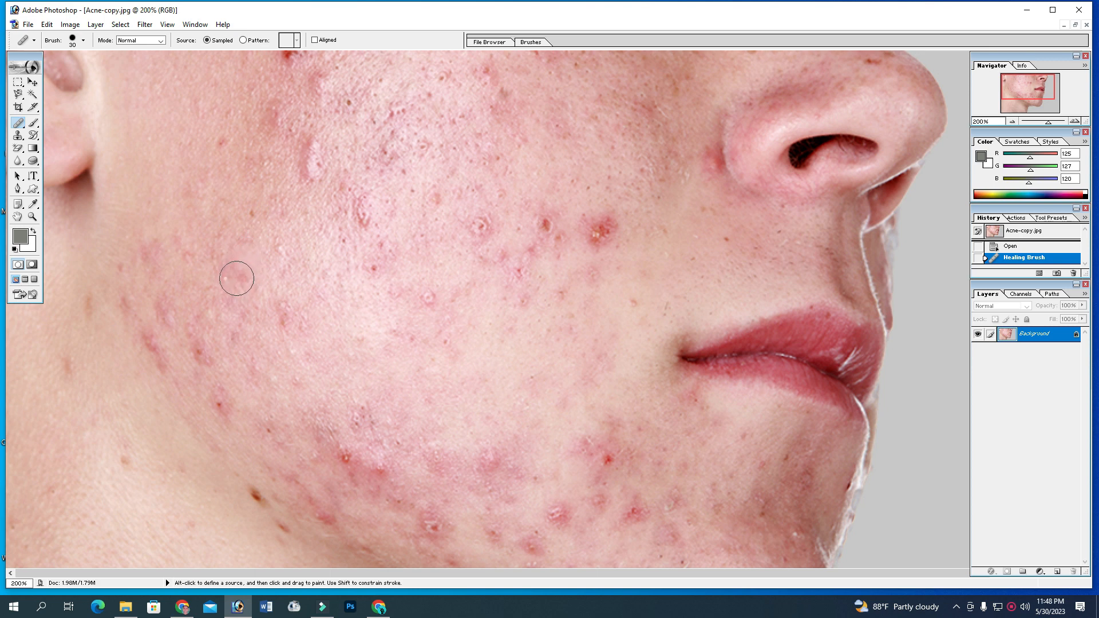
Heal the three small red spots just below the removed dark blemish, resampling clean nearby cheek skin for each.
{"action": "key", "text": "alt"}
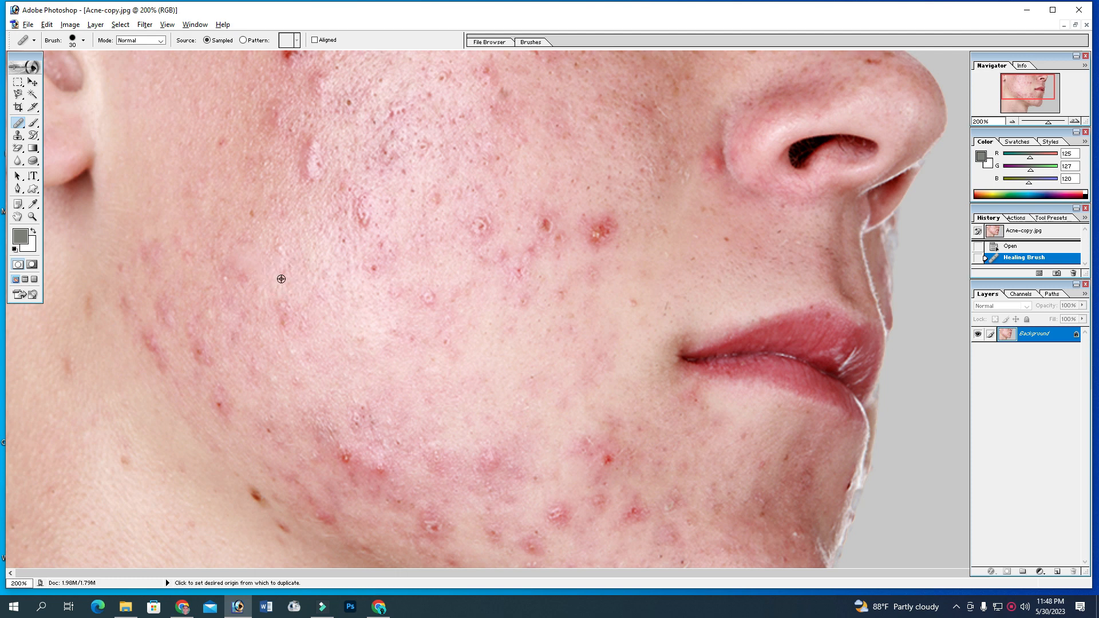
{"action": "left_click", "coordinate": [281, 279], "text": "alt"}
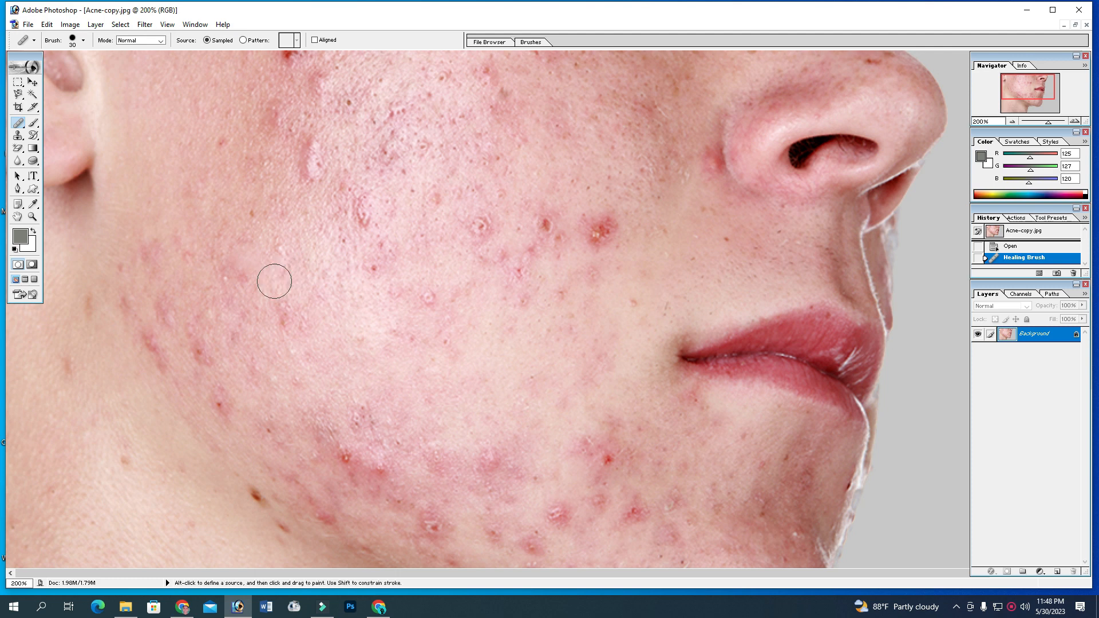
{"action": "left_click", "coordinate": [243, 279]}
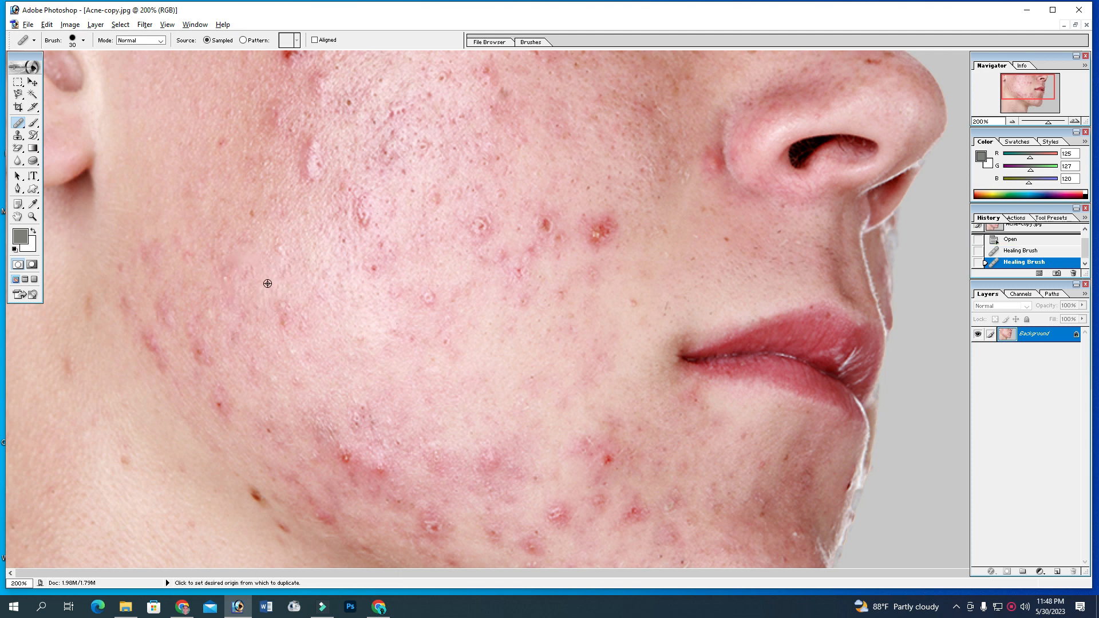
{"action": "left_click", "coordinate": [267, 282], "text": "alt"}
{"action": "left_click", "coordinate": [274, 302]}
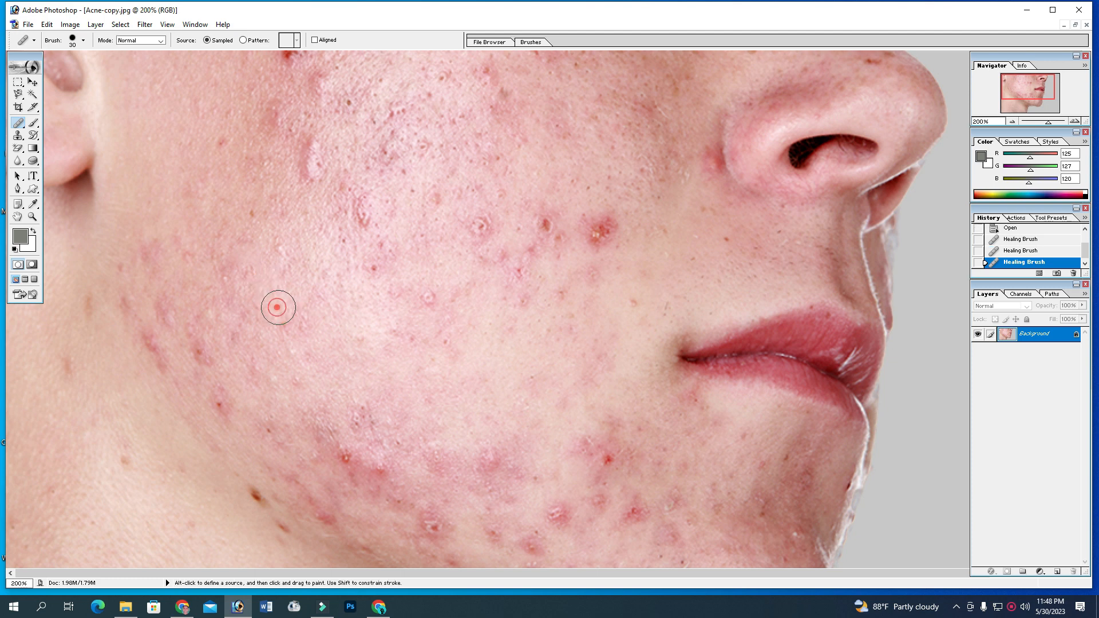
{"action": "left_click", "coordinate": [282, 248], "text": "alt"}
{"action": "left_click", "coordinate": [289, 330]}
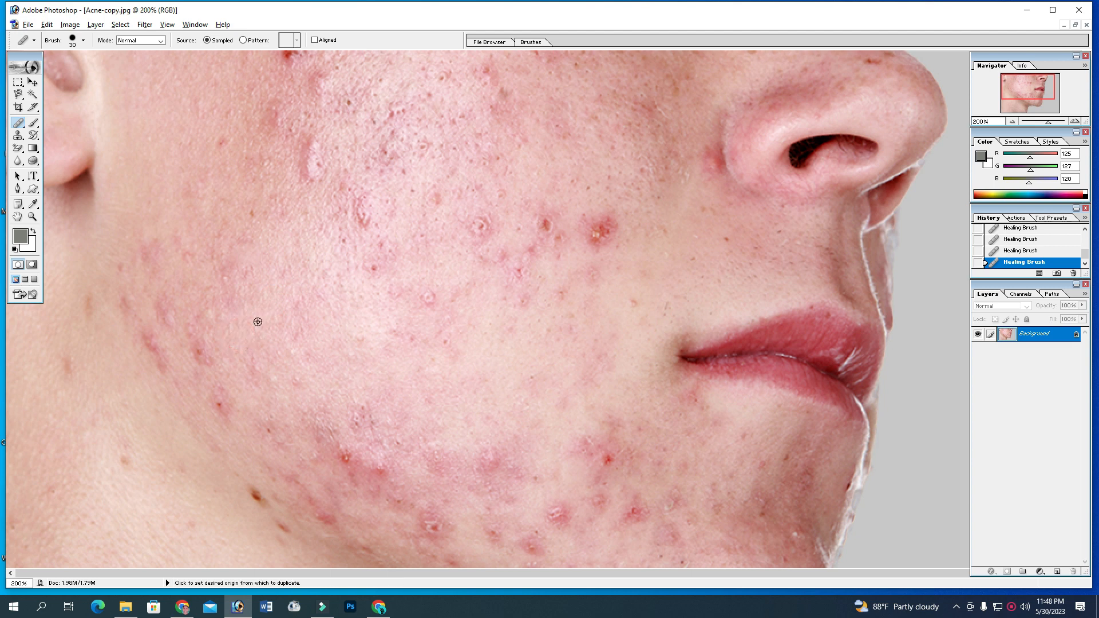
Sample clean skin on the rear cheek and heal the remaining small bumps around the removed dark blemish.
{"action": "left_click", "coordinate": [257, 322], "text": "alt"}
{"action": "left_click", "coordinate": [230, 278]}
{"action": "left_click", "coordinate": [257, 268]}
{"action": "left_click", "coordinate": [247, 289], "text": "alt"}
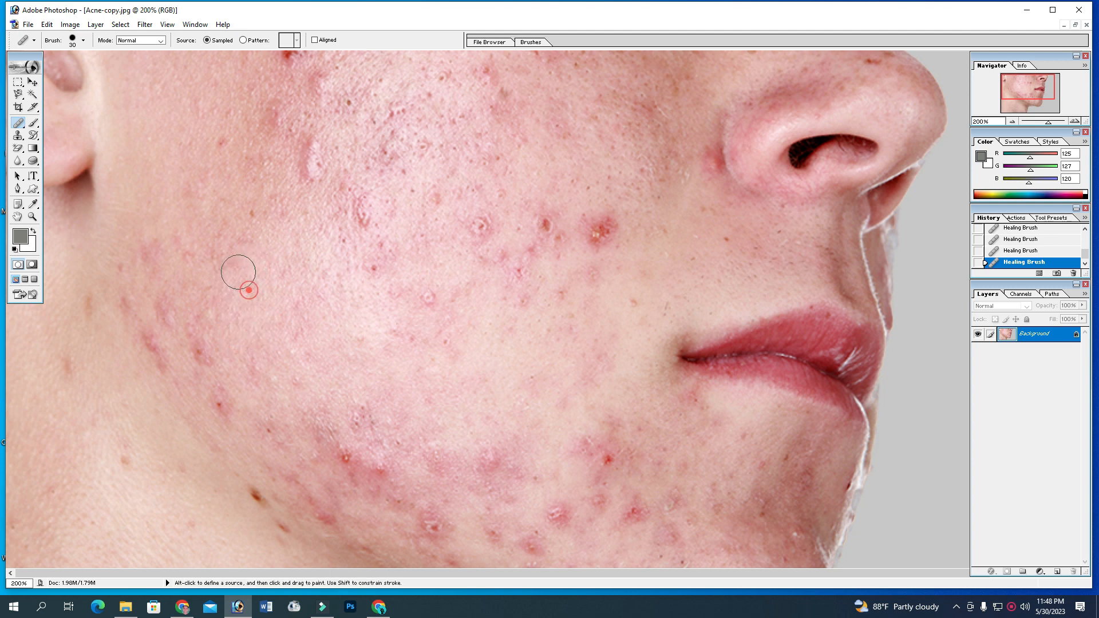
{"action": "left_click", "coordinate": [234, 265]}
{"action": "left_click", "coordinate": [225, 282]}
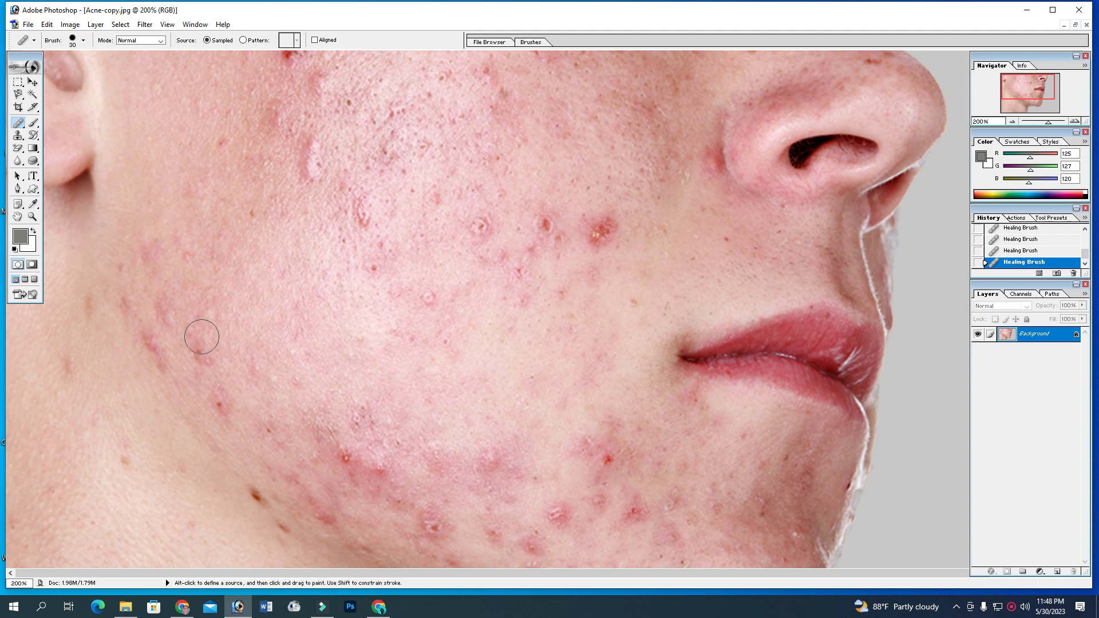
Heal the row of red marks along the rear edge of the cheek below the ear with sampled skin.
{"action": "left_click", "coordinate": [197, 350]}
{"action": "left_click", "coordinate": [183, 372]}
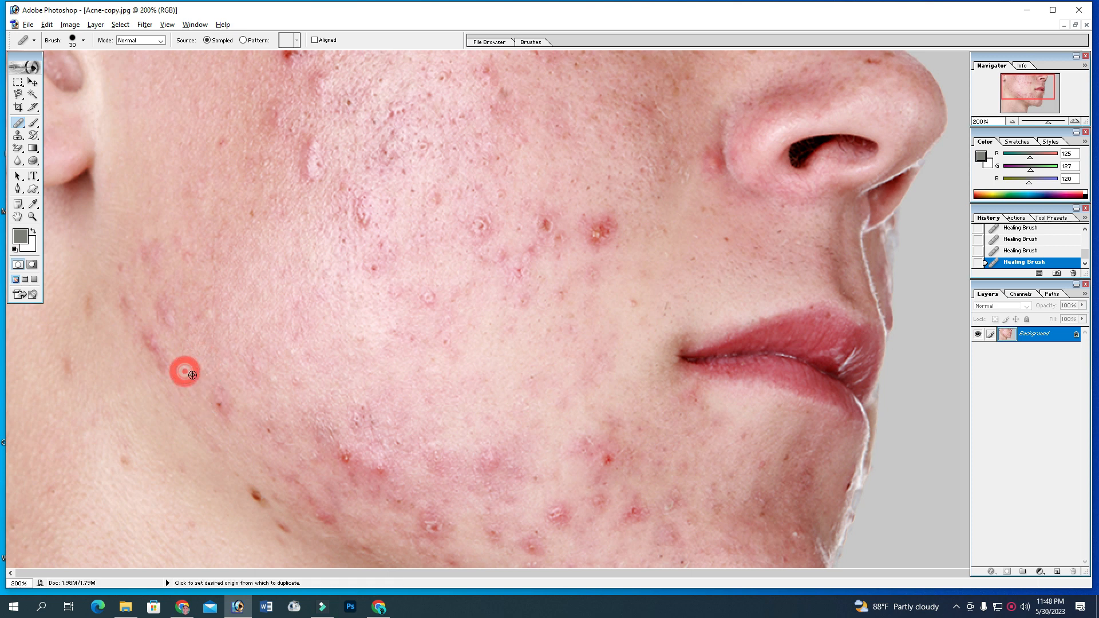
{"action": "left_click", "coordinate": [144, 337]}
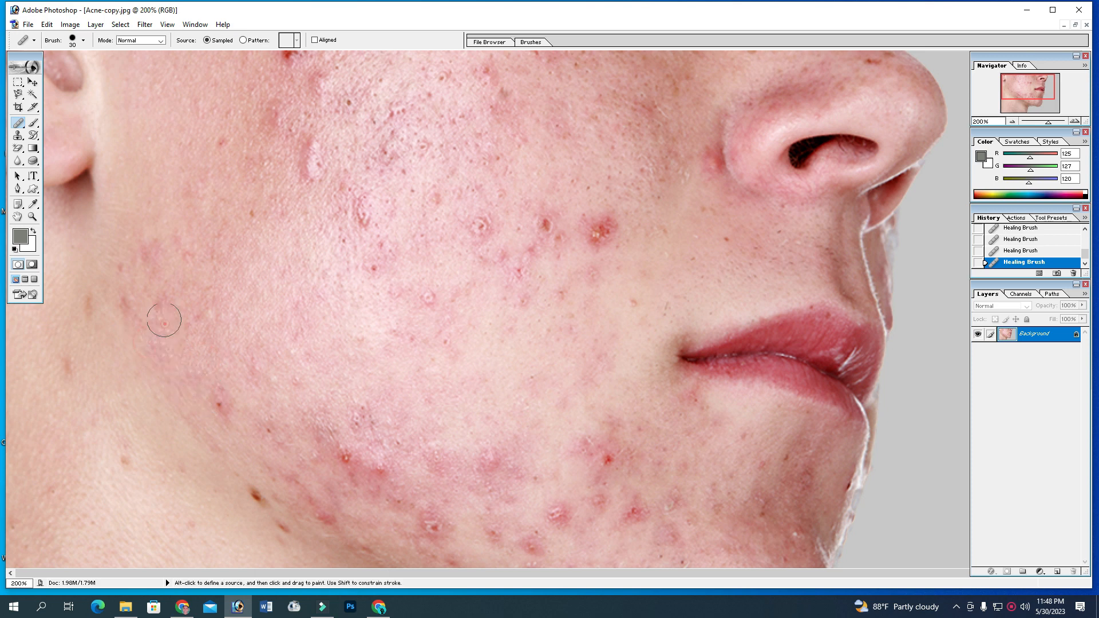
{"action": "left_click", "coordinate": [162, 314]}
{"action": "key", "text": "alt"}
{"action": "left_click", "coordinate": [145, 273], "text": "alt"}
{"action": "left_click", "coordinate": [126, 313]}
Heal the brownish spots on the neck below the earlobe, using clean skin sampled beside them.
{"action": "key", "text": "alt"}
{"action": "left_click", "coordinate": [89, 301], "text": "alt"}
{"action": "left_click", "coordinate": [117, 296], "text": "alt"}
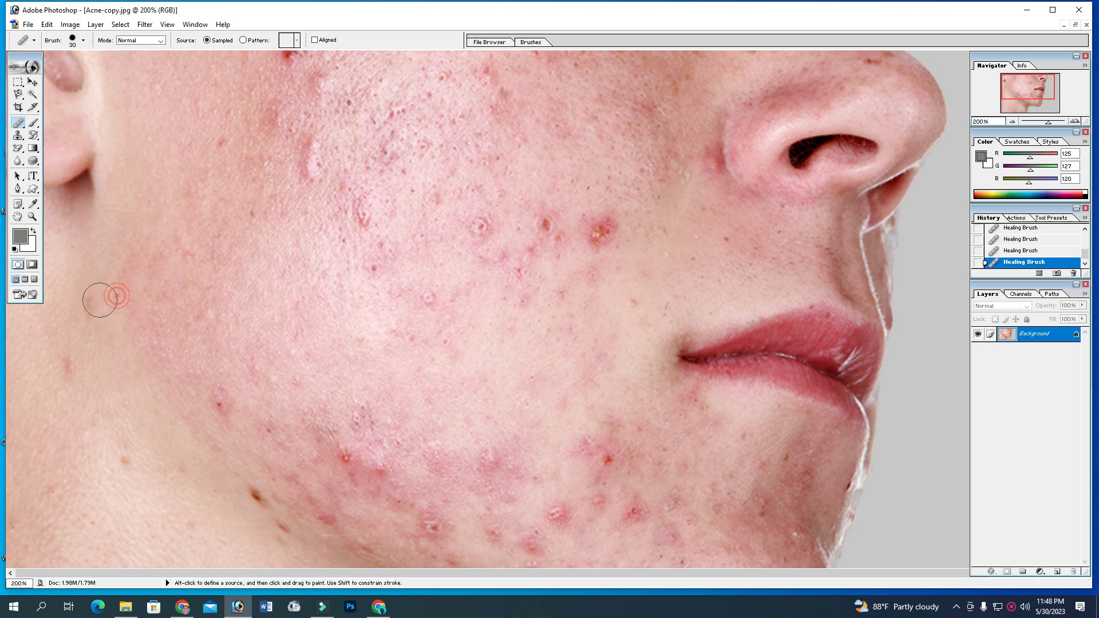
{"action": "left_click", "coordinate": [91, 297]}
{"action": "left_click", "coordinate": [68, 365]}
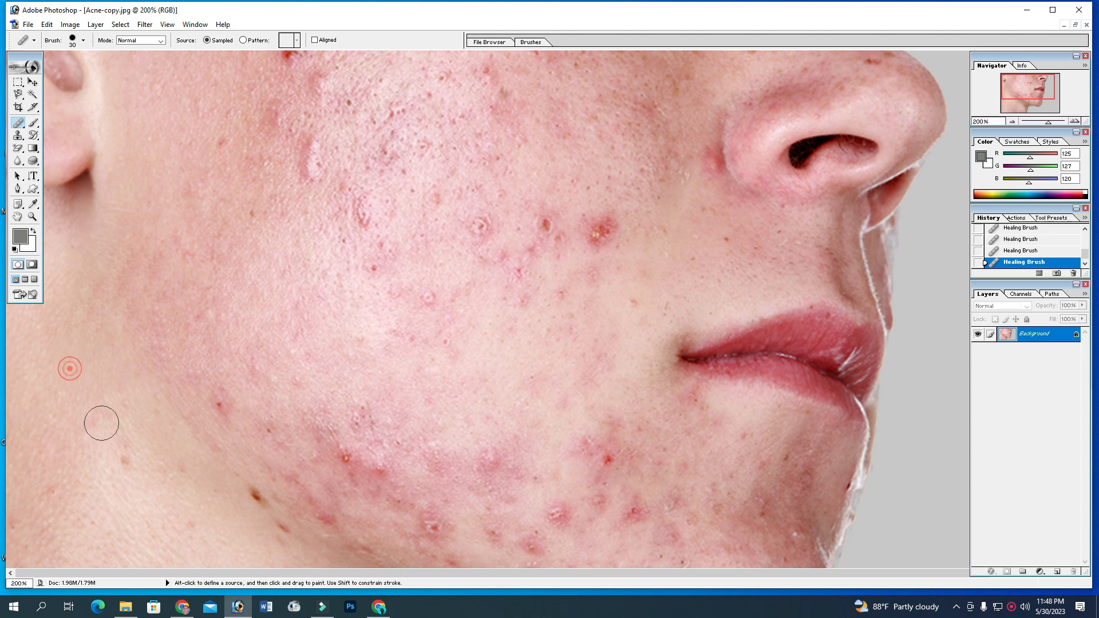
{"action": "left_click", "coordinate": [101, 434], "text": "alt"}
{"action": "left_click", "coordinate": [121, 456]}
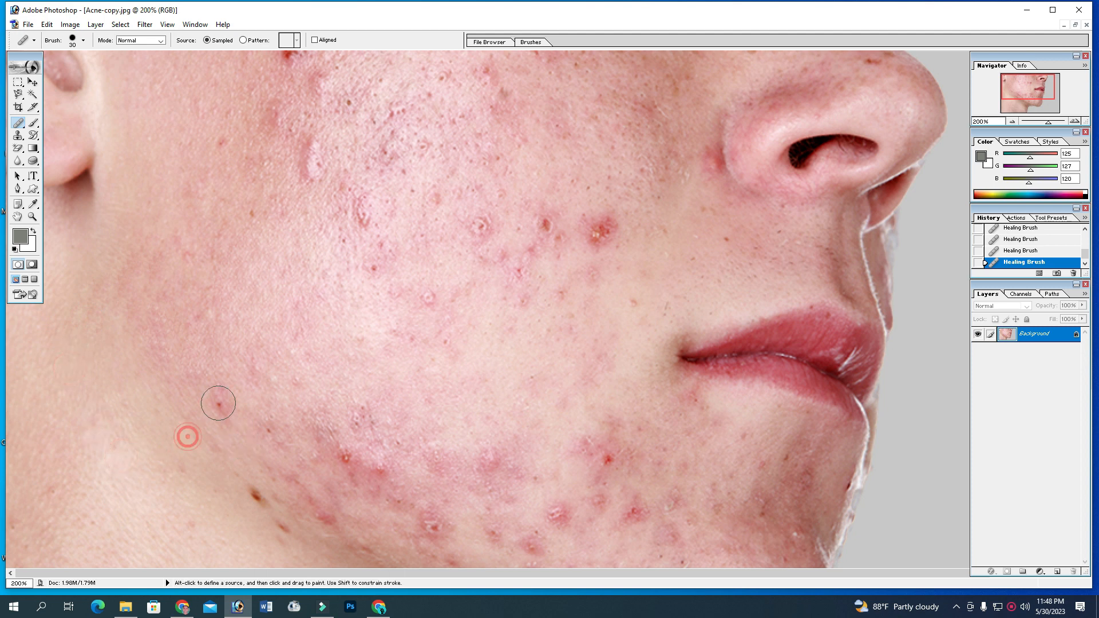
Heal the red spot near the rear jawline and the faint red marks above it on the rear cheek.
{"action": "left_click", "coordinate": [219, 400]}
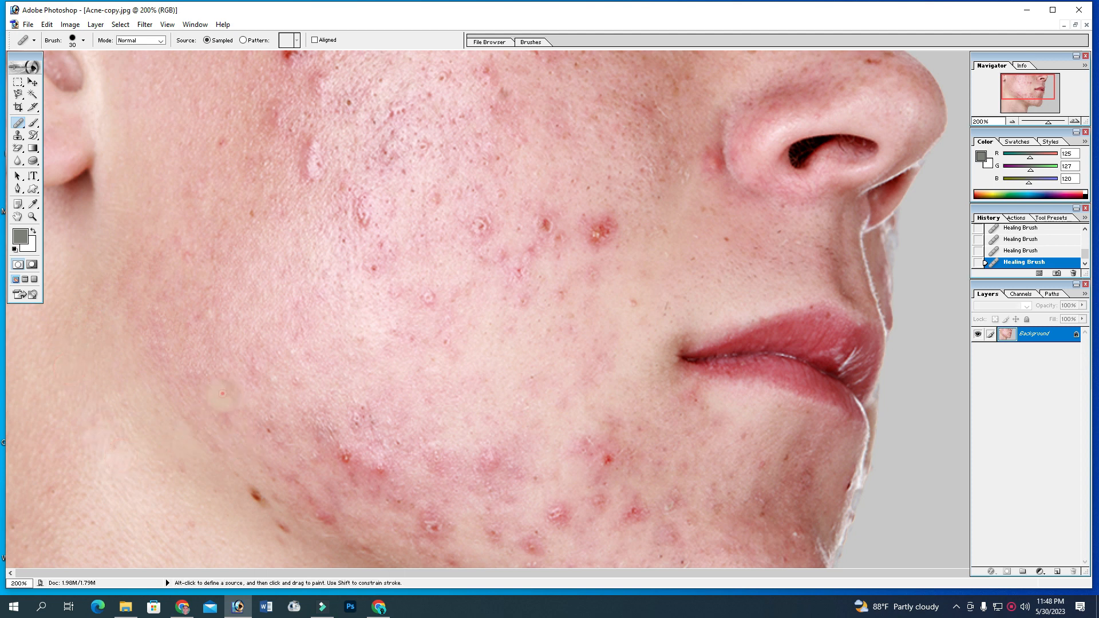
{"action": "left_click", "coordinate": [210, 360], "text": "alt"}
{"action": "left_click", "coordinate": [251, 360]}
{"action": "left_click", "coordinate": [213, 314]}
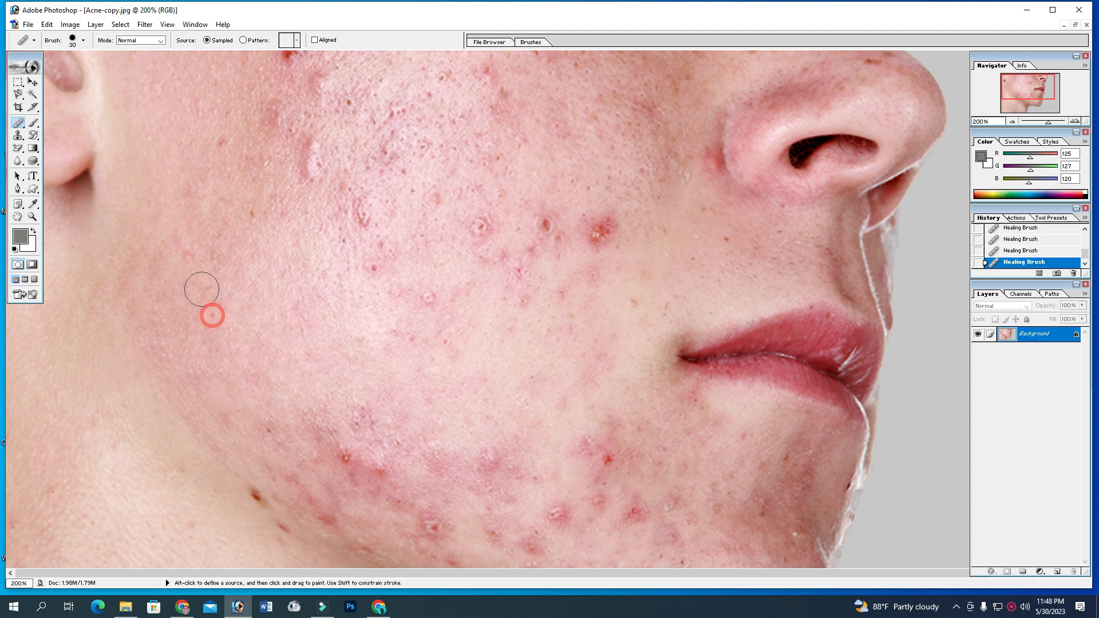
{"action": "left_click", "coordinate": [191, 260]}
{"action": "left_click", "coordinate": [210, 303]}
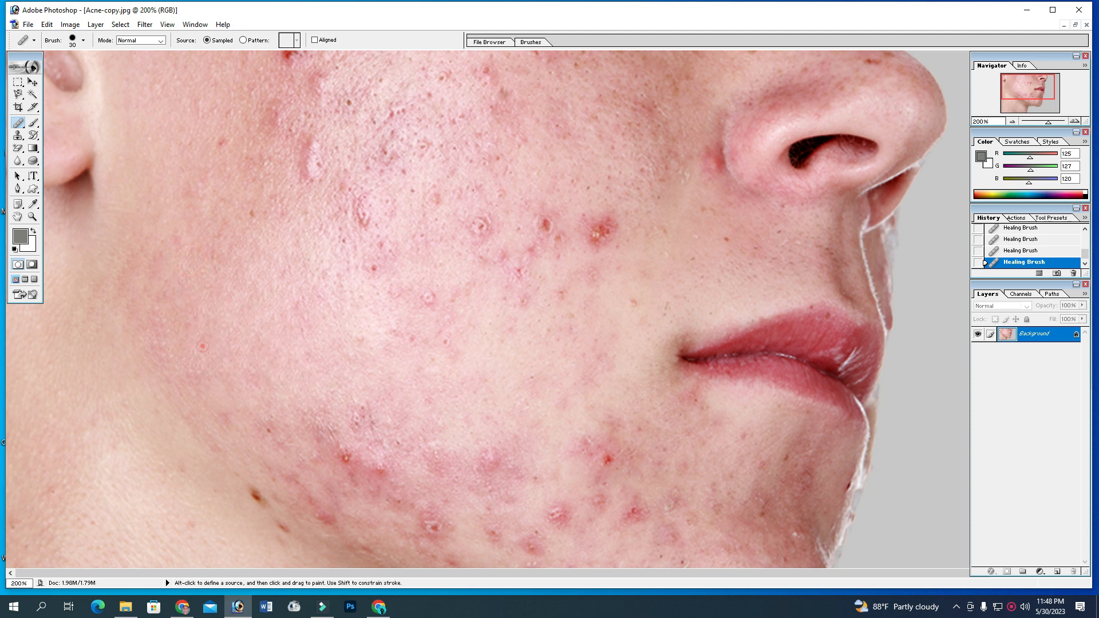
{"action": "left_click", "coordinate": [240, 350]}
{"action": "left_click", "coordinate": [302, 314]}
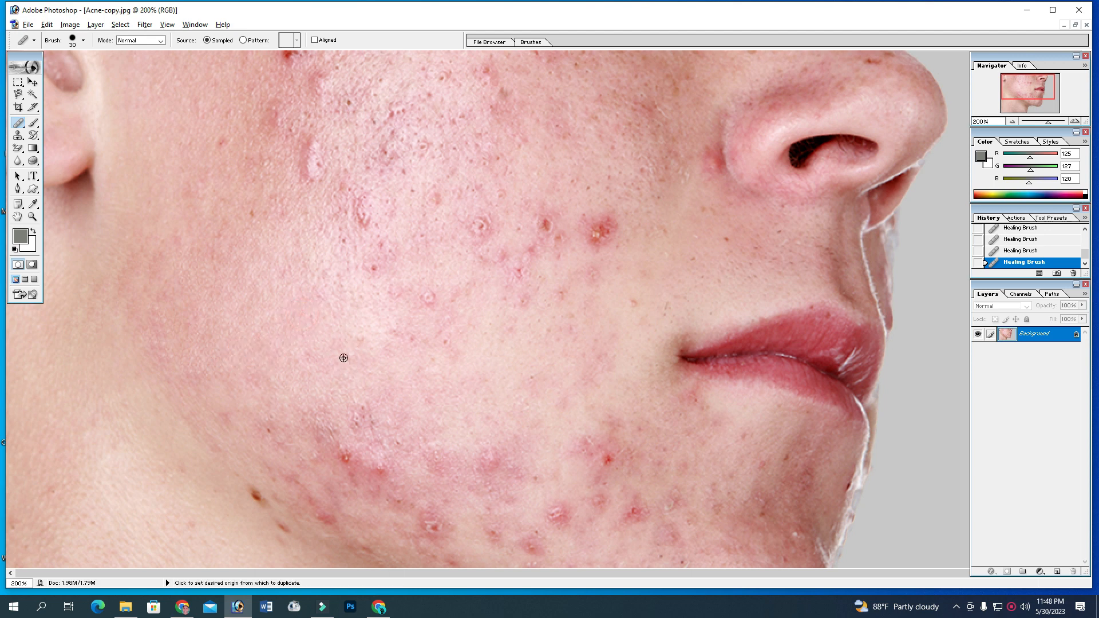
Heal the cluster of small blemishes on the lower cheek, just above the larger red patches along the jaw.
{"action": "left_click", "coordinate": [307, 356]}
{"action": "left_click", "coordinate": [330, 440]}
{"action": "left_click", "coordinate": [338, 393]}
{"action": "left_click", "coordinate": [373, 418]}
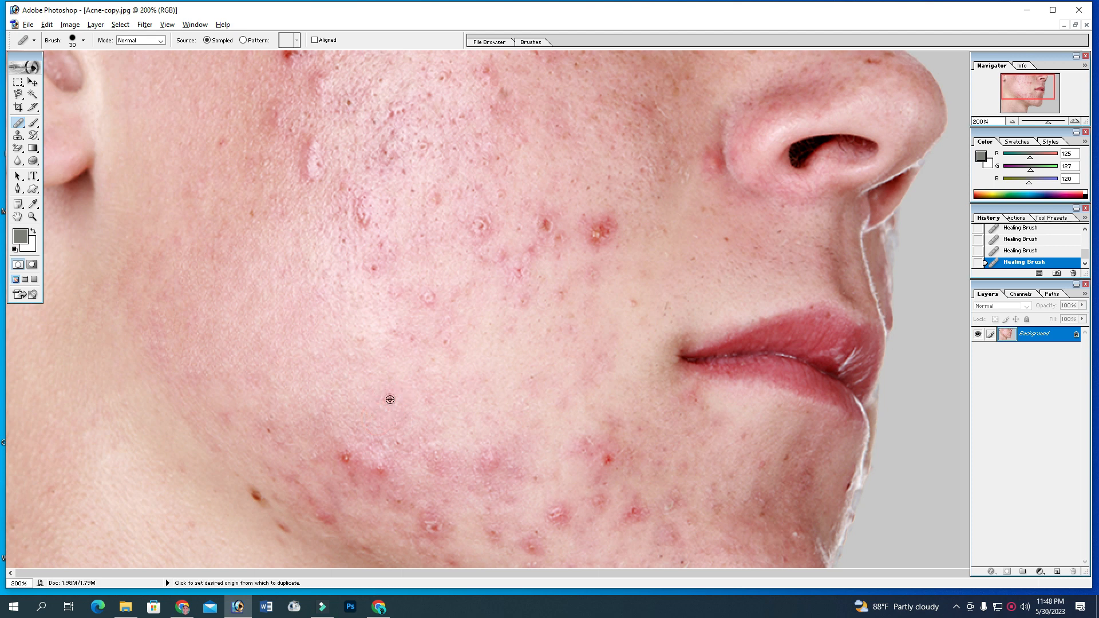
{"action": "left_click", "coordinate": [359, 348]}
{"action": "left_click", "coordinate": [383, 400]}
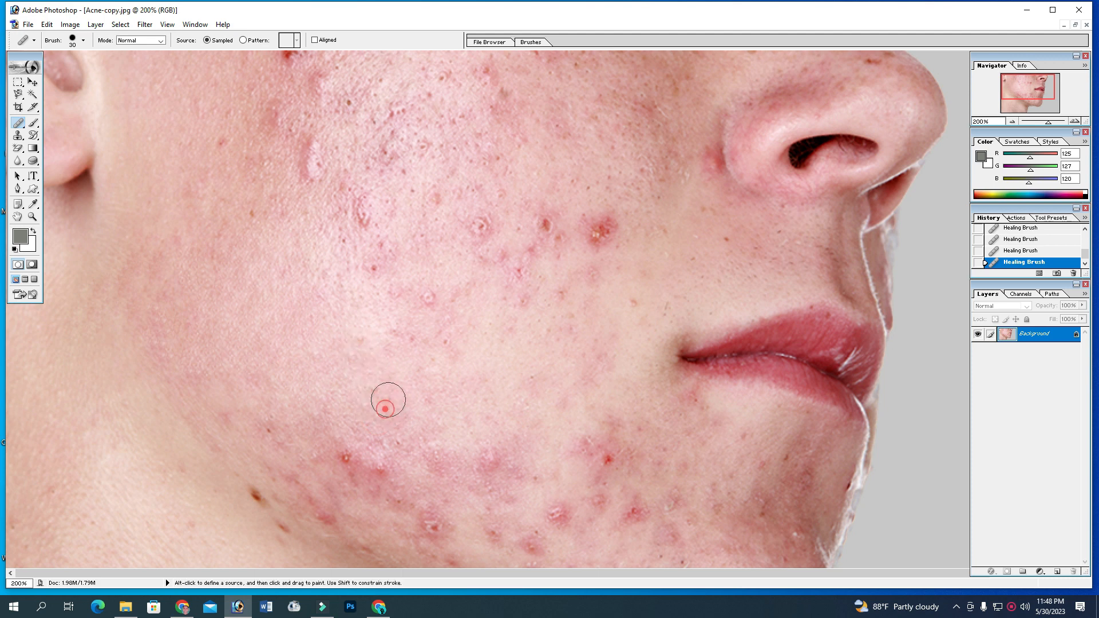
Heal the small red dots on the middle of the cheek, level with the mouth.
{"action": "left_click", "coordinate": [389, 348]}
{"action": "left_click", "coordinate": [420, 342]}
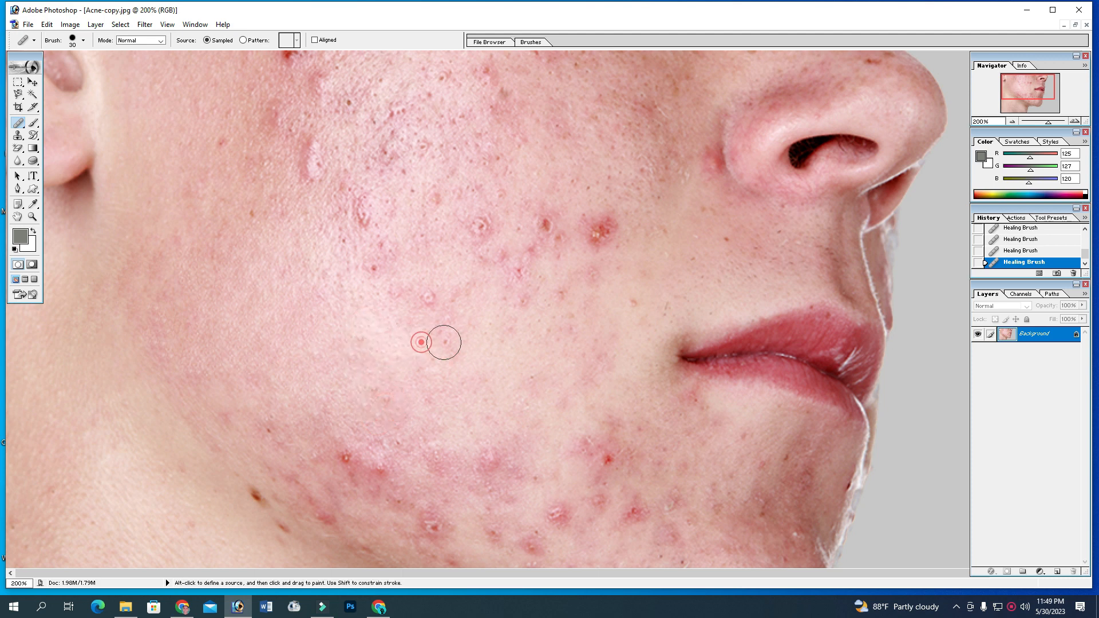
{"action": "left_click", "coordinate": [452, 342]}
Heal the red spots on the mid-cheek between nose and mouth level, using clean skin sampled nearby.
{"action": "left_click", "coordinate": [482, 312], "text": "alt"}
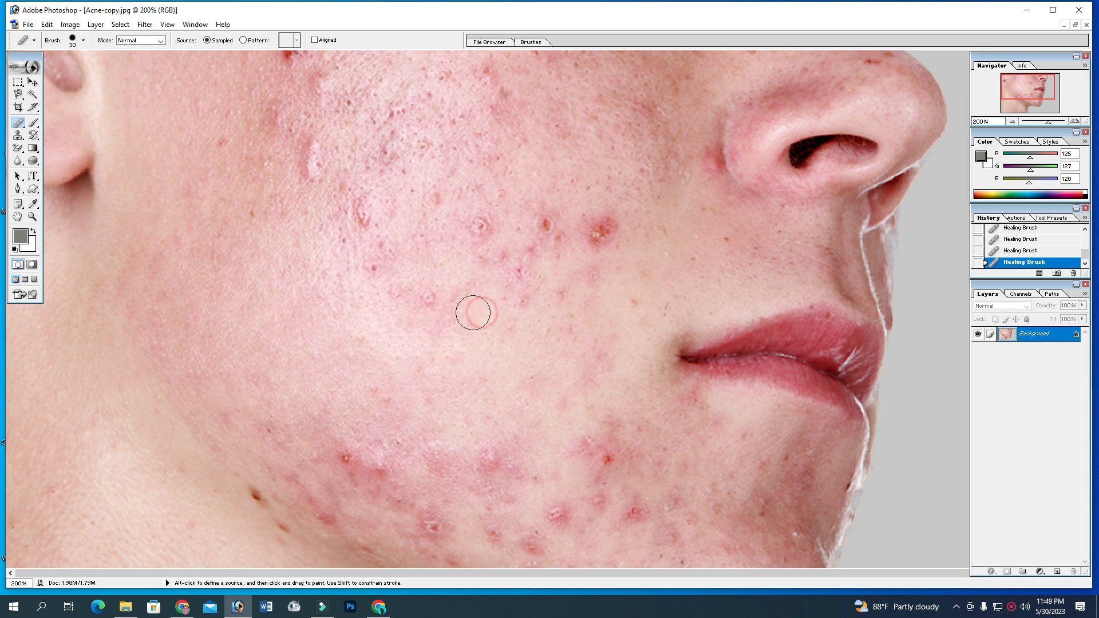
{"action": "left_click", "coordinate": [427, 297]}
{"action": "left_click", "coordinate": [393, 297]}
{"action": "left_click", "coordinate": [374, 271]}
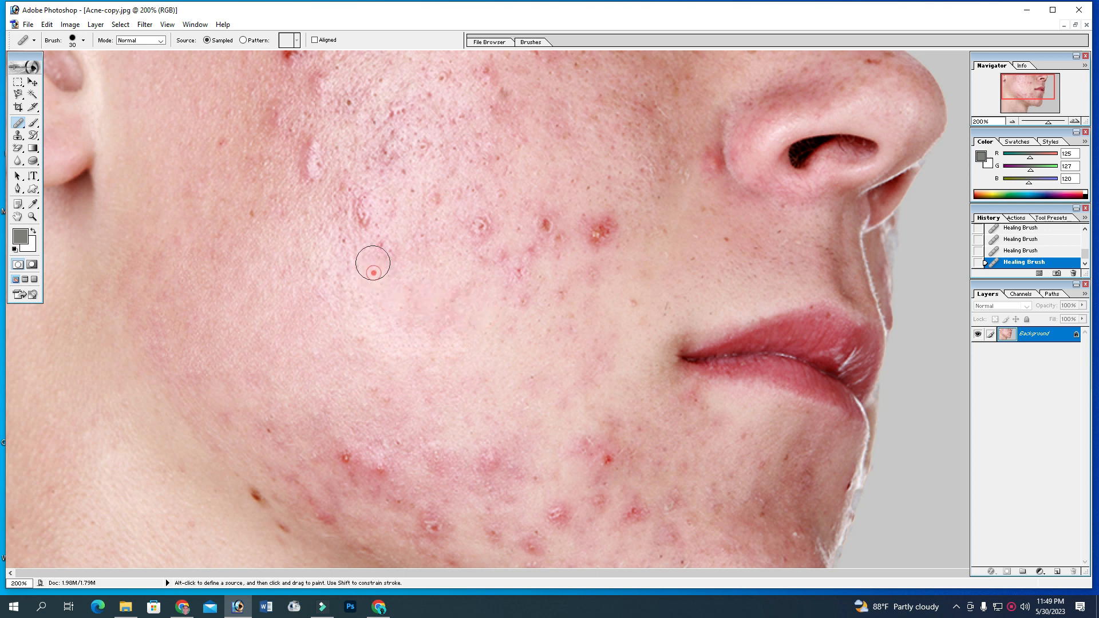
{"action": "left_click", "coordinate": [376, 254]}
{"action": "left_click", "coordinate": [431, 277], "text": "alt"}
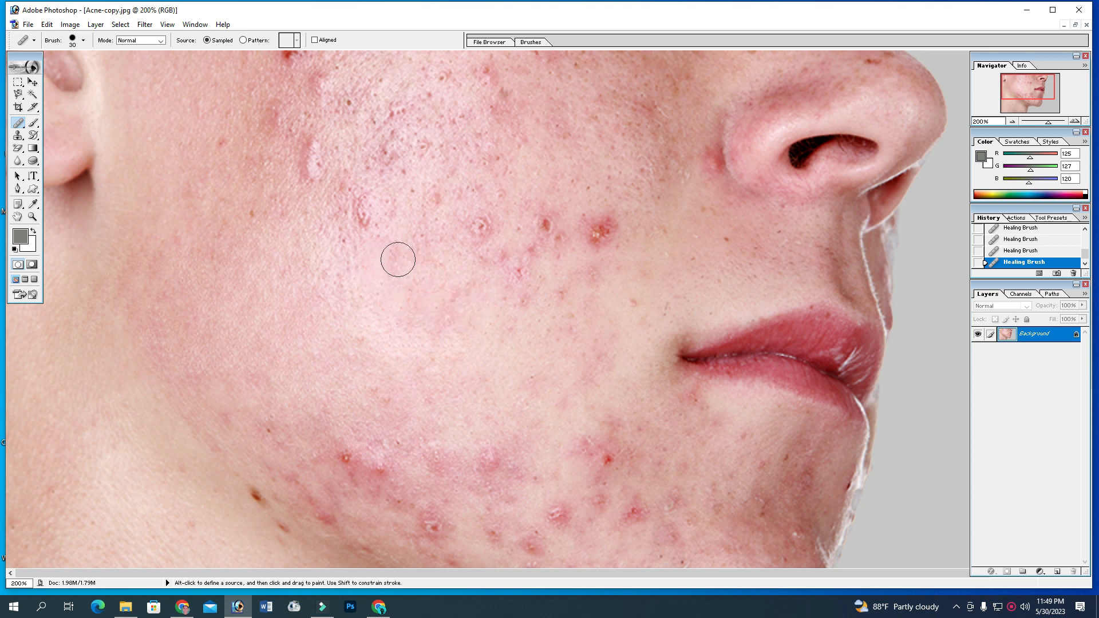
Heal the red blemish and faint marks on the mid-cheek below the dark pore patch, using clean skin sampled nearby.
{"action": "left_click", "coordinate": [388, 255]}
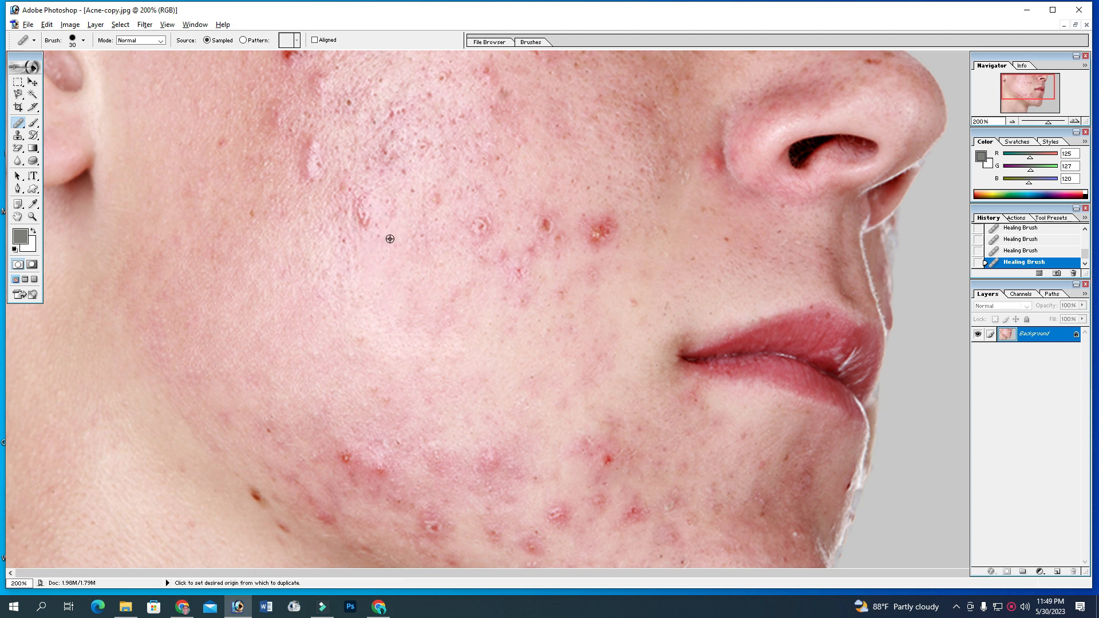
{"action": "left_click", "coordinate": [362, 202]}
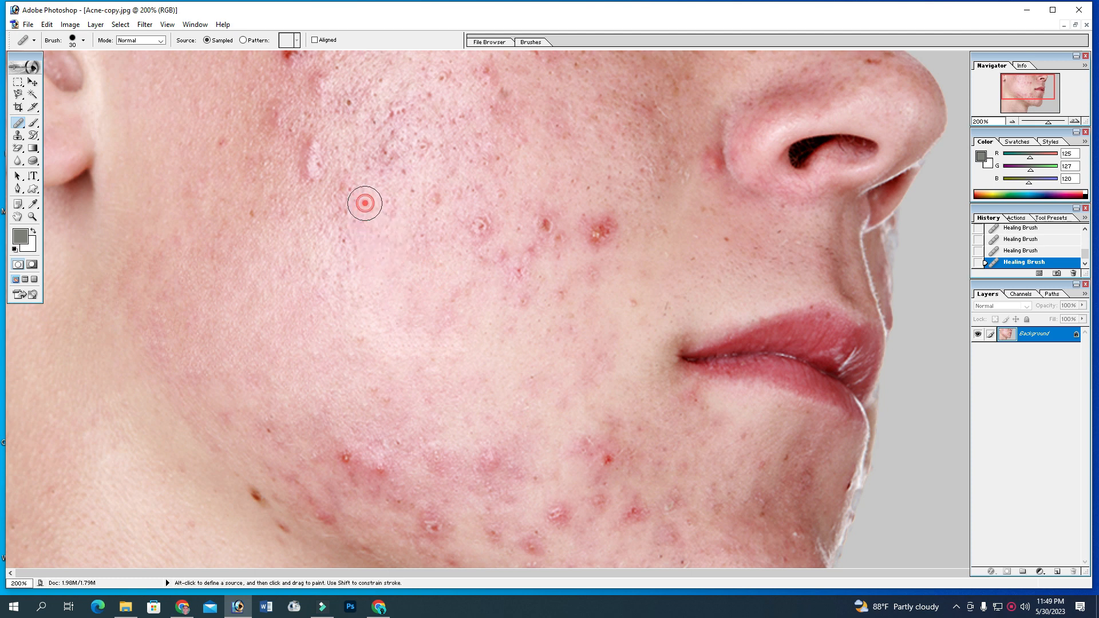
{"action": "left_click", "coordinate": [406, 222], "text": "alt"}
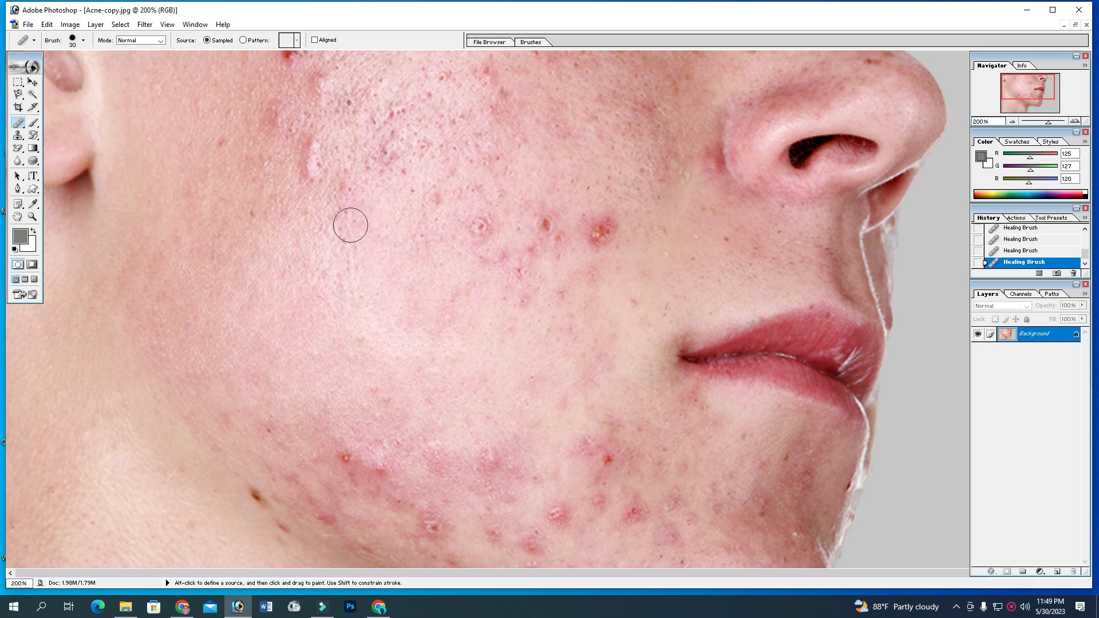
{"action": "left_click", "coordinate": [341, 246]}
{"action": "left_click", "coordinate": [336, 192]}
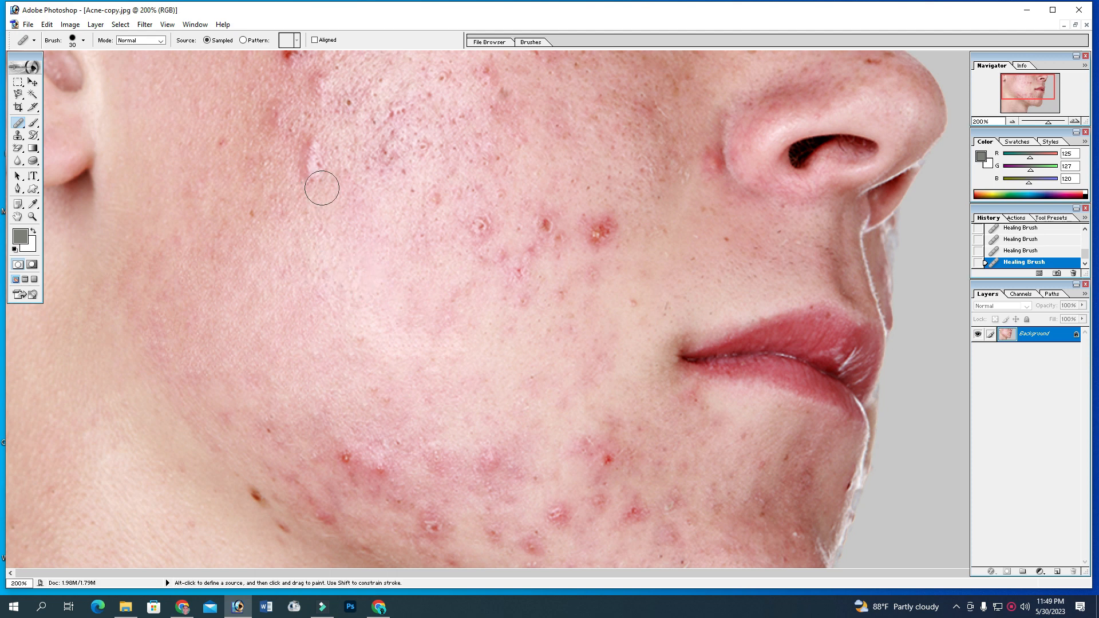
Heal the red patches along the rear edge of the upper cheek, up to the red spot at the photo's upper edge.
{"action": "left_click", "coordinate": [358, 210], "text": "alt"}
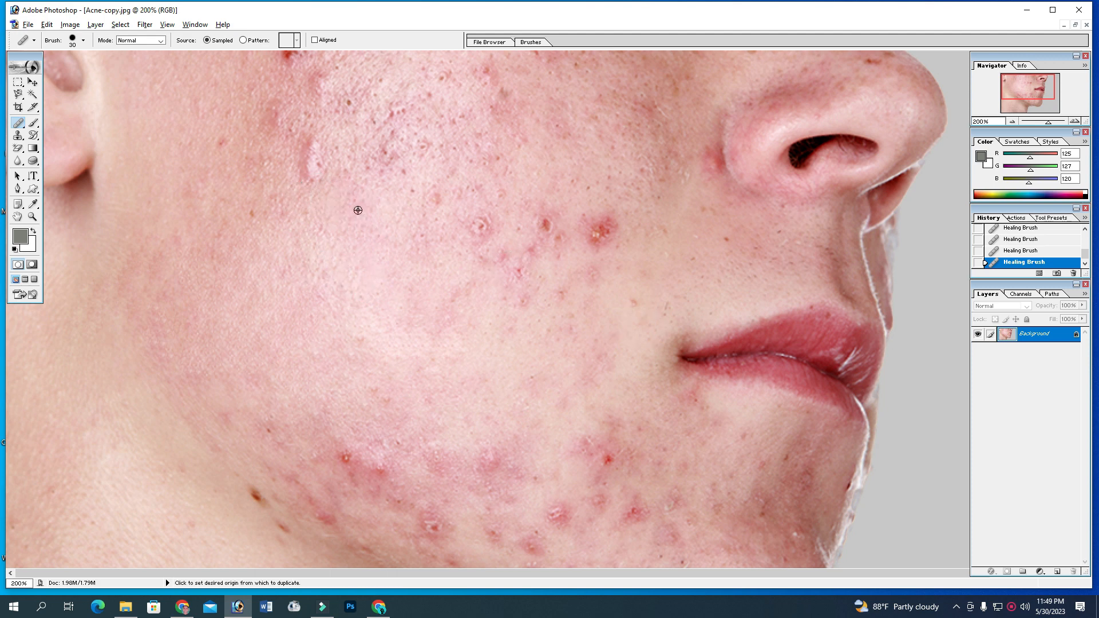
{"action": "left_click", "coordinate": [351, 195], "text": "alt"}
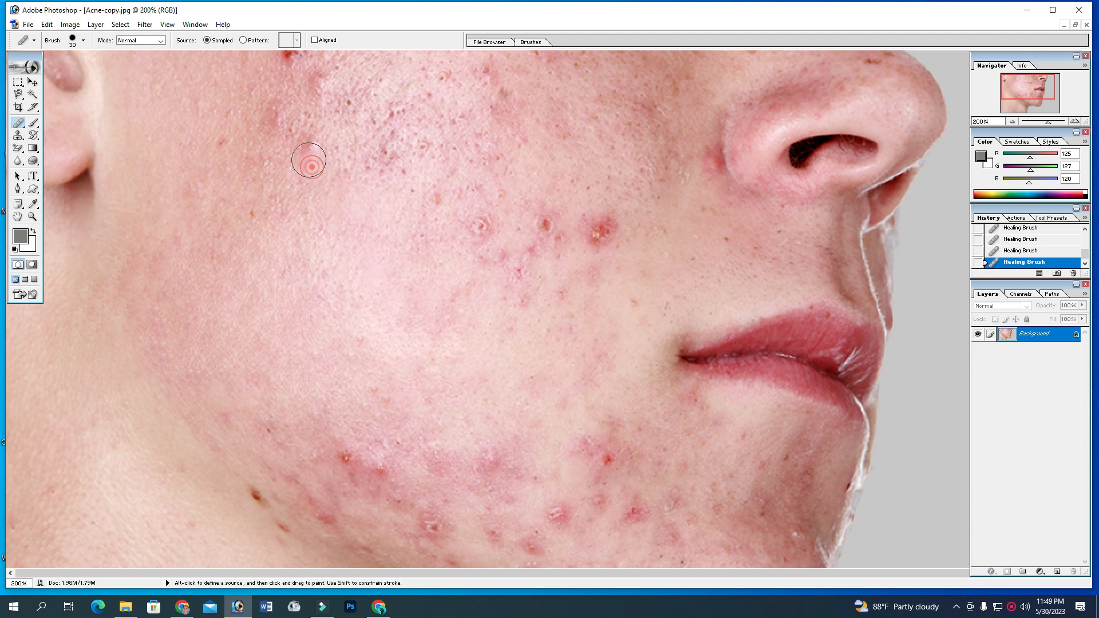
{"action": "left_click", "coordinate": [316, 134]}
{"action": "left_click", "coordinate": [213, 107], "text": "alt"}
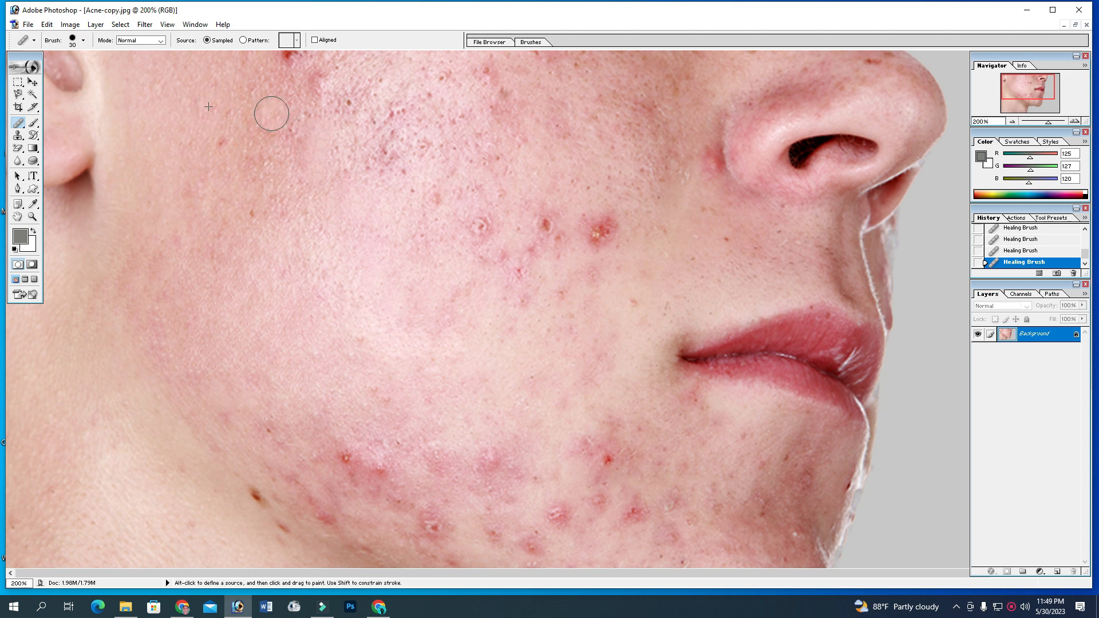
{"action": "left_click", "coordinate": [292, 139]}
{"action": "left_click", "coordinate": [315, 91]}
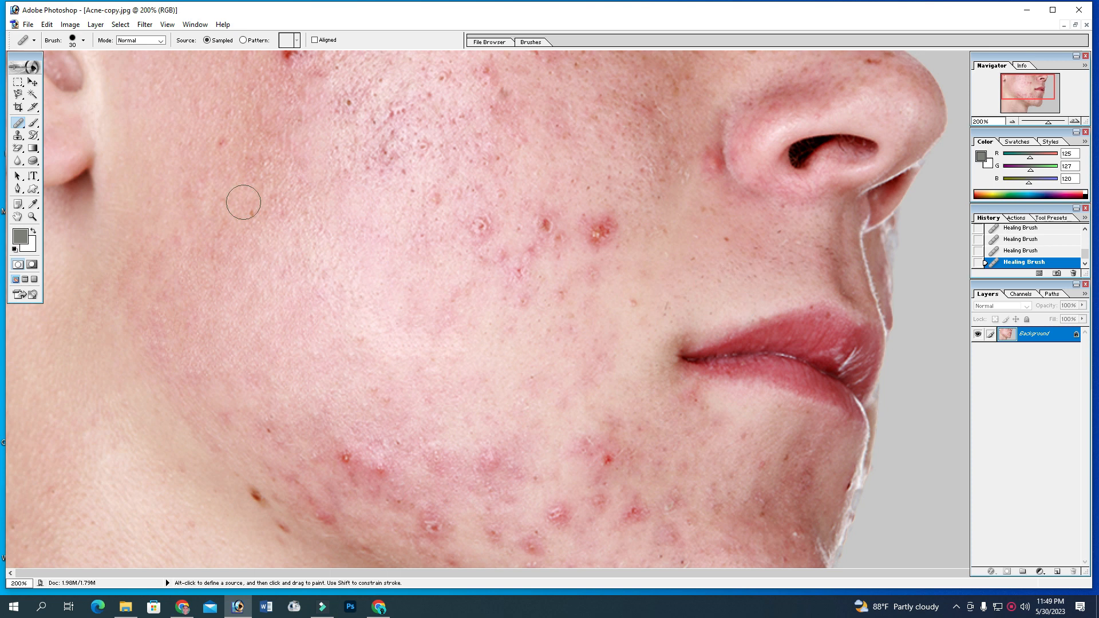
{"action": "left_click", "coordinate": [287, 63]}
Examine the retouched cheek against the whole face at 66.67%, 100% and 200% magnification.
{"action": "left_click", "coordinate": [32, 216]}
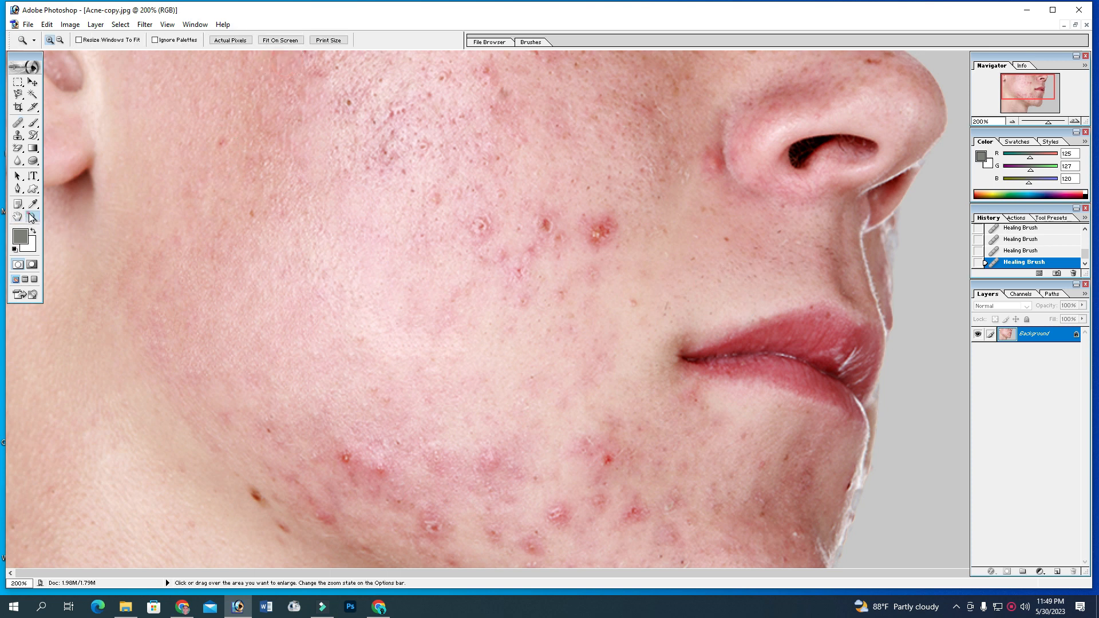
{"action": "left_click", "coordinate": [361, 228], "text": "alt"}
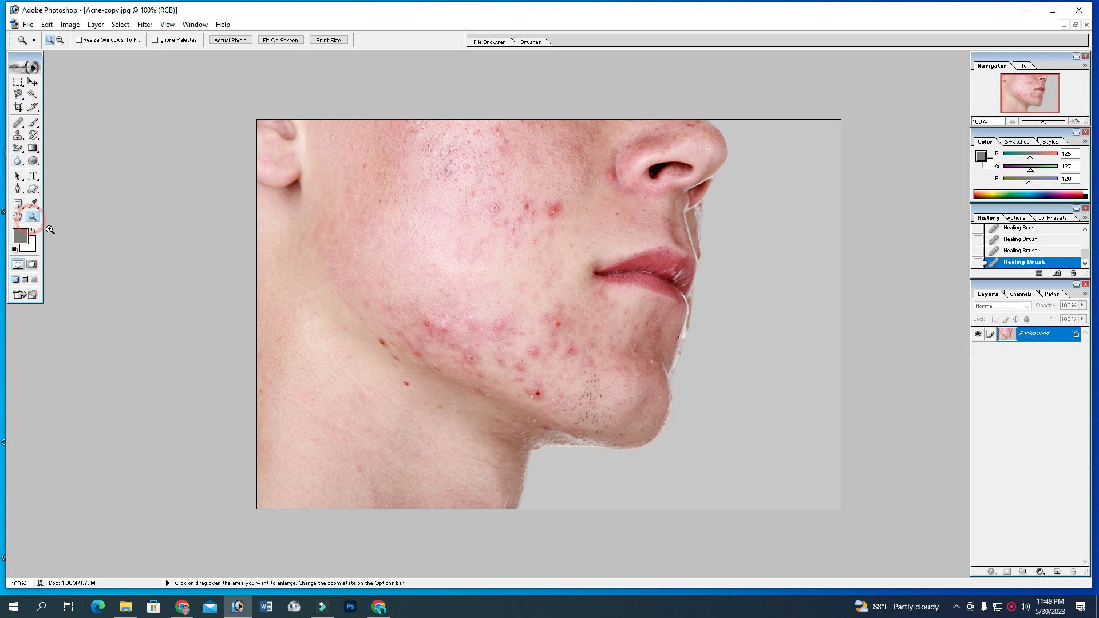
{"action": "key", "text": "alt"}
{"action": "left_click", "coordinate": [426, 258], "text": "alt"}
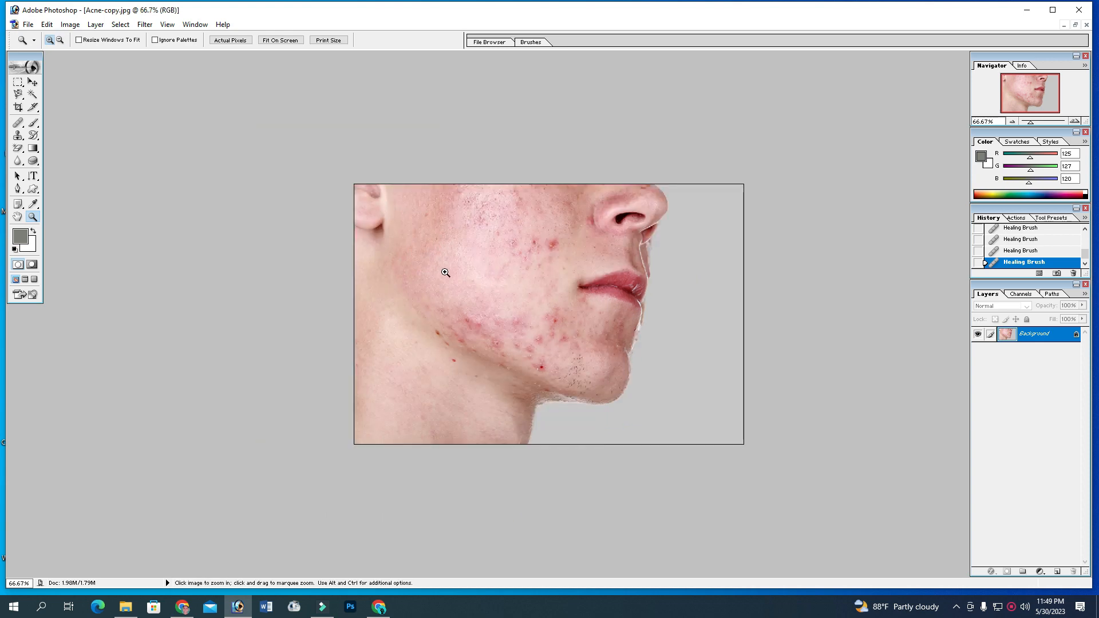
{"action": "left_click", "coordinate": [472, 248]}
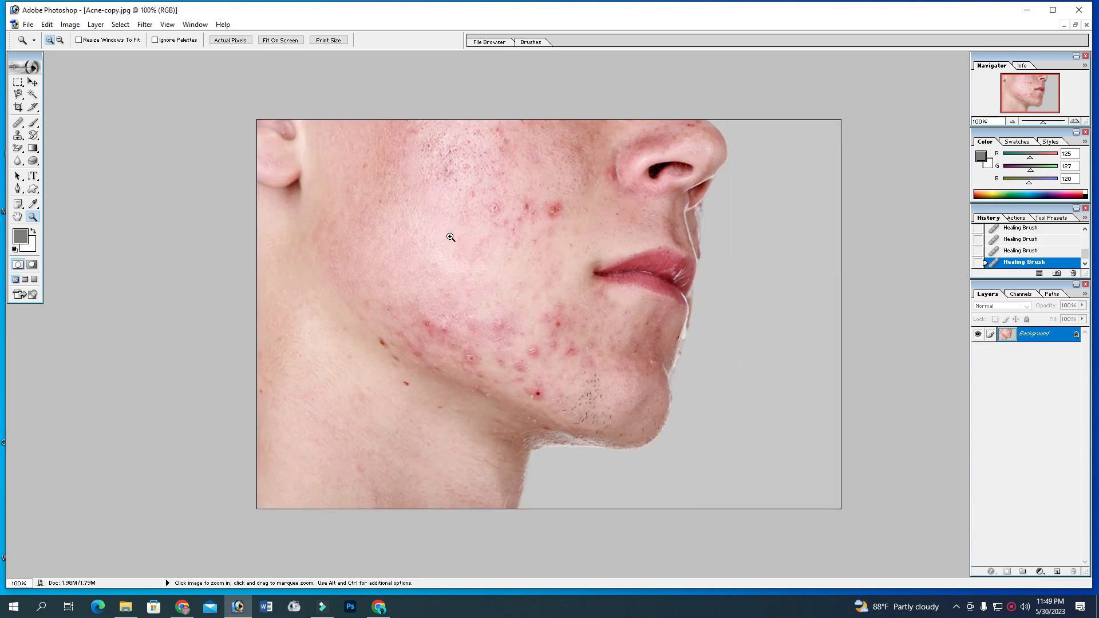
{"action": "left_click", "coordinate": [435, 226]}
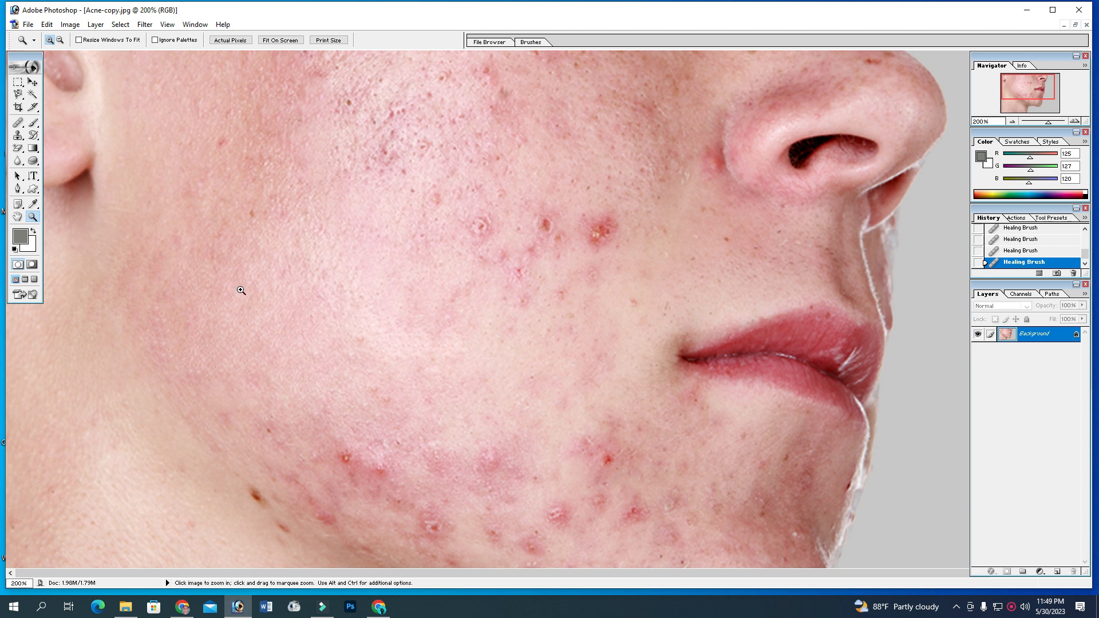
{"action": "key", "text": "alt"}
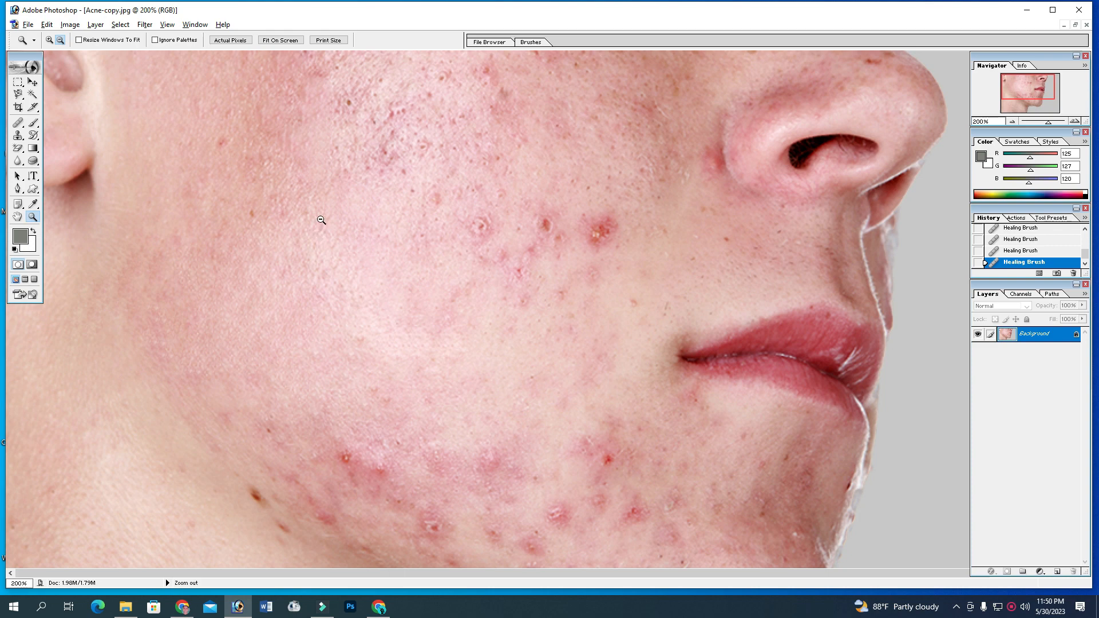
{"action": "left_click", "coordinate": [325, 187], "text": "alt"}
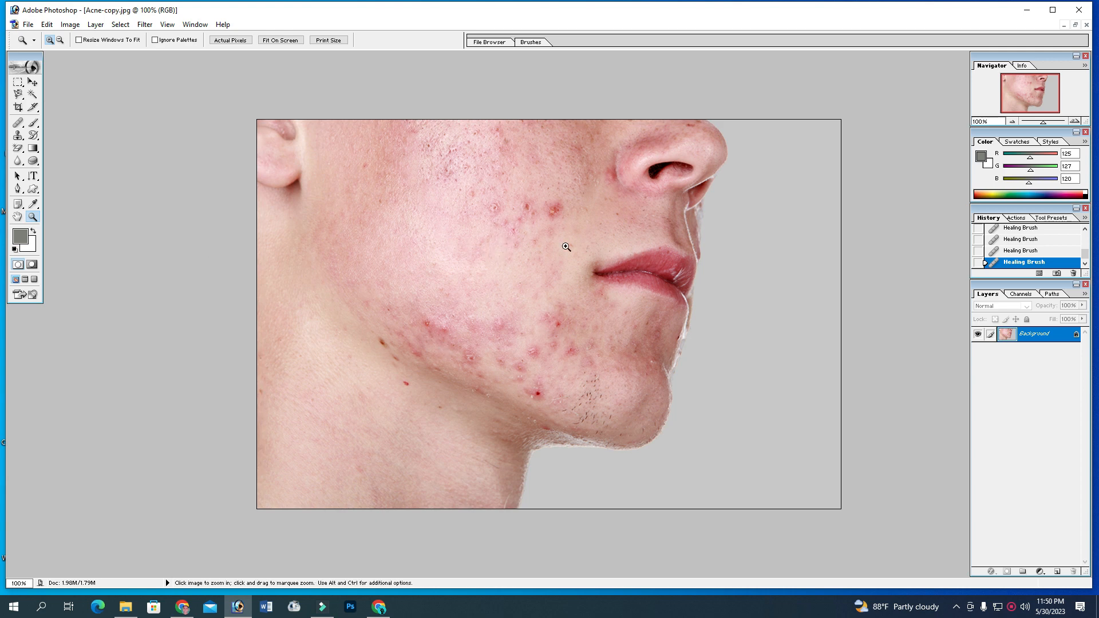
Heal the dark pores along the rear side of the upper-cheek pore patch with the Healing Brush, sampling smooth skin below.
{"action": "left_click", "coordinate": [19, 127]}
{"action": "key", "text": "alt"}
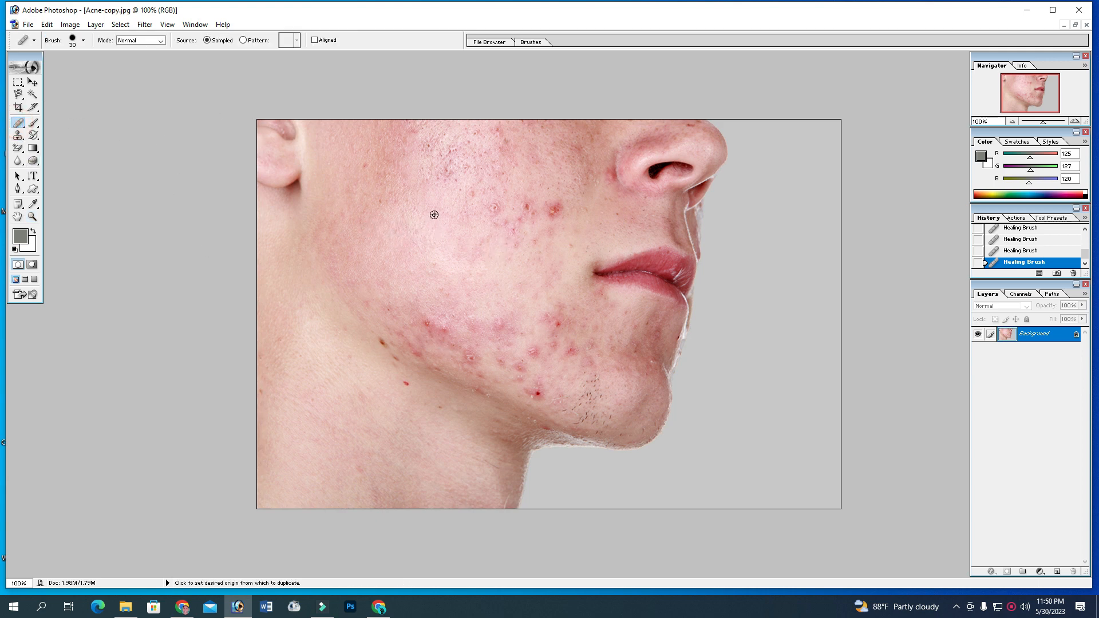
{"action": "left_click", "coordinate": [439, 197], "text": "alt"}
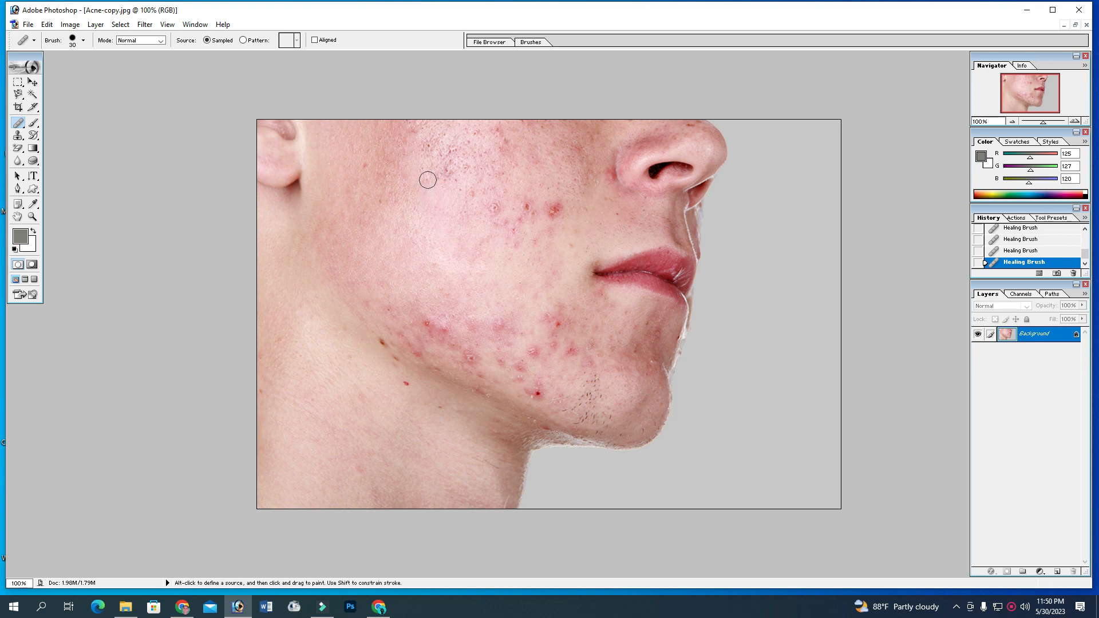
{"action": "left_click_drag", "start_coordinate": [429, 174], "coordinate": [444, 175]}
{"action": "left_click", "coordinate": [433, 177], "text": "alt"}
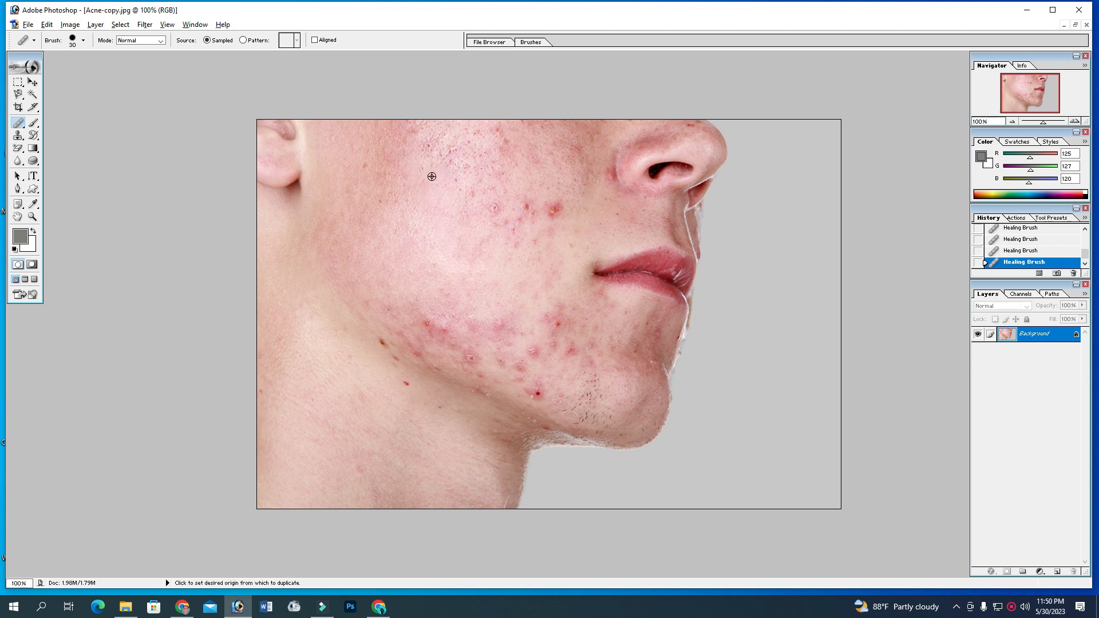
{"action": "left_click", "coordinate": [441, 162]}
{"action": "left_click", "coordinate": [424, 147]}
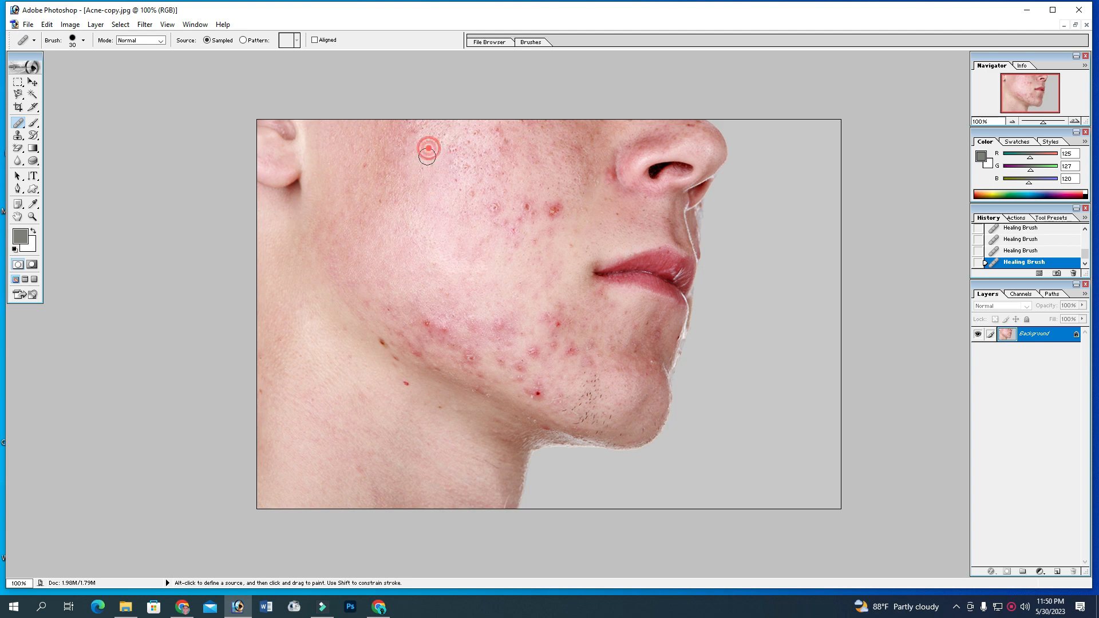
Heal the dark pores in the upper and central part of the cheek's pore patch, resampling clean skin beside it.
{"action": "key", "text": "alt"}
{"action": "left_click", "coordinate": [425, 157], "text": "alt"}
{"action": "left_click", "coordinate": [440, 129]}
{"action": "left_click", "coordinate": [428, 159], "text": "alt"}
{"action": "left_click", "coordinate": [442, 152]}
{"action": "left_click", "coordinate": [459, 156]}
Heal the remaining dark specks along the lower and front edge of the upper-cheek pore patch.
{"action": "left_click", "coordinate": [452, 166], "text": "alt"}
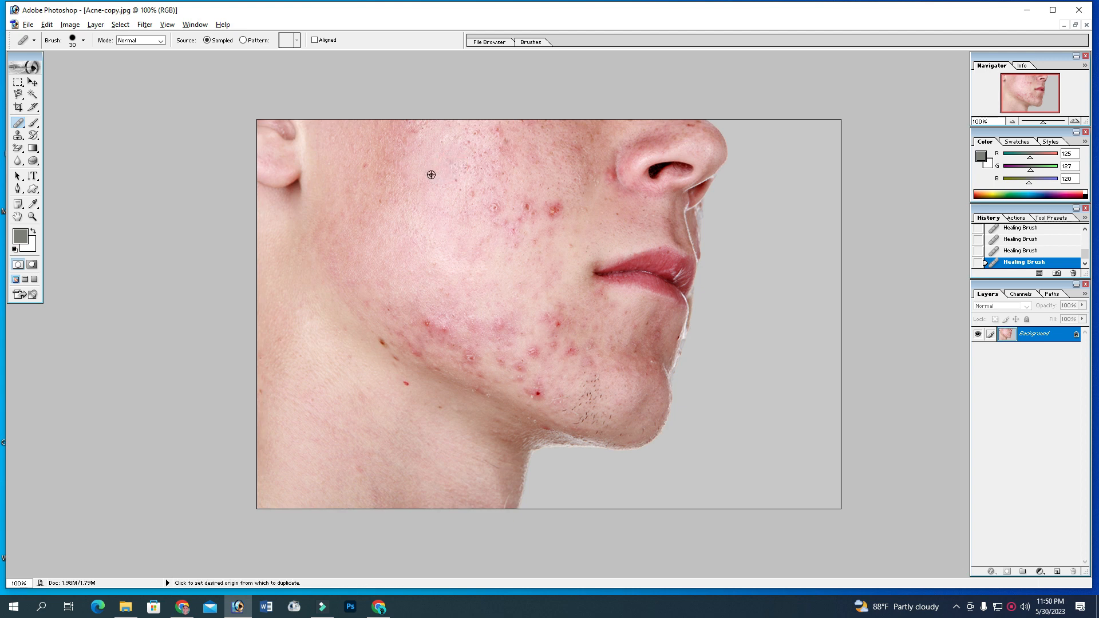
{"action": "left_click", "coordinate": [430, 175], "text": "alt"}
{"action": "left_click", "coordinate": [464, 170]}
{"action": "left_click", "coordinate": [471, 167]}
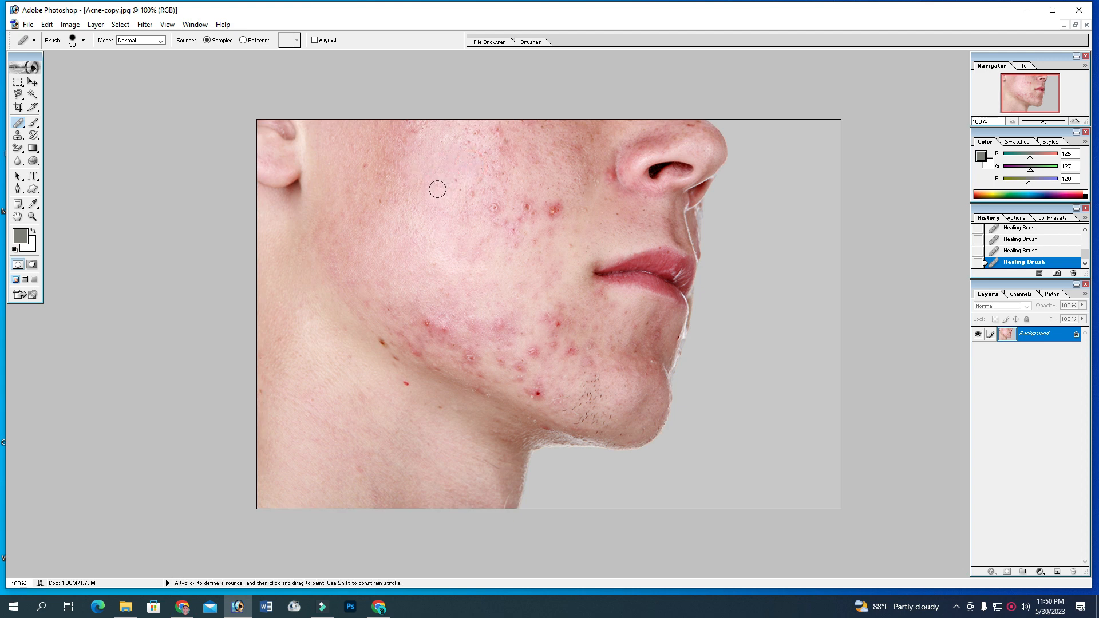
{"action": "left_click", "coordinate": [456, 172], "text": "alt"}
{"action": "left_click", "coordinate": [465, 198]}
Heal the red spots between the pore patch and the large pimple, plus the small marks above them on the cheek.
{"action": "left_click", "coordinate": [535, 177], "text": "alt"}
{"action": "left_click", "coordinate": [526, 203]}
{"action": "left_click", "coordinate": [522, 219]}
{"action": "left_click", "coordinate": [496, 216]}
{"action": "left_click", "coordinate": [483, 204]}
{"action": "left_click", "coordinate": [497, 200]}
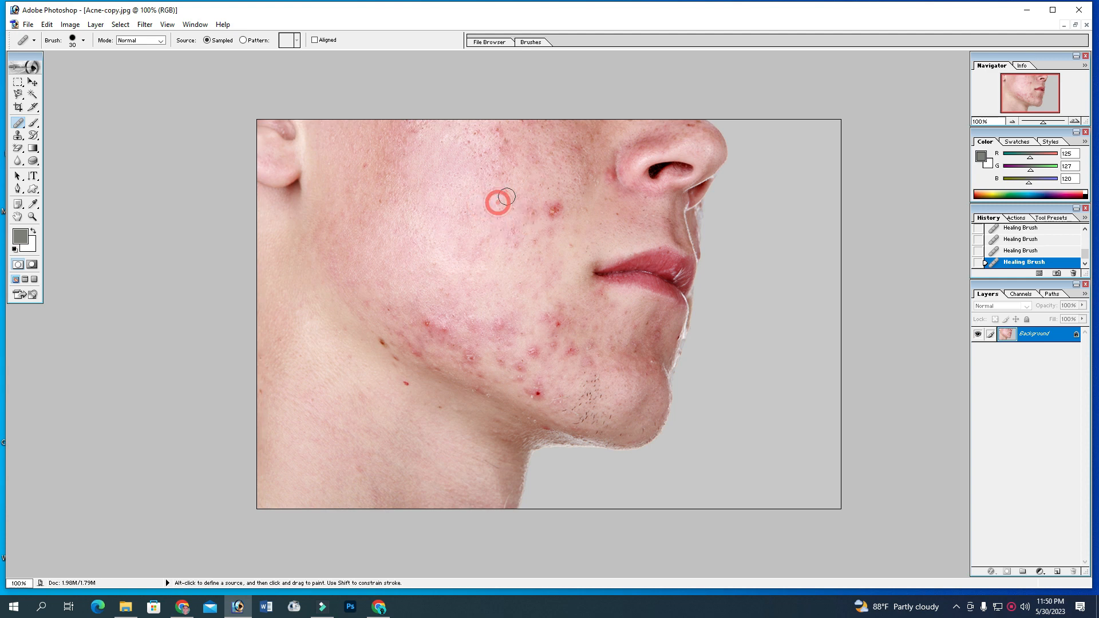
{"action": "left_click", "coordinate": [487, 175]}
{"action": "left_click", "coordinate": [480, 151]}
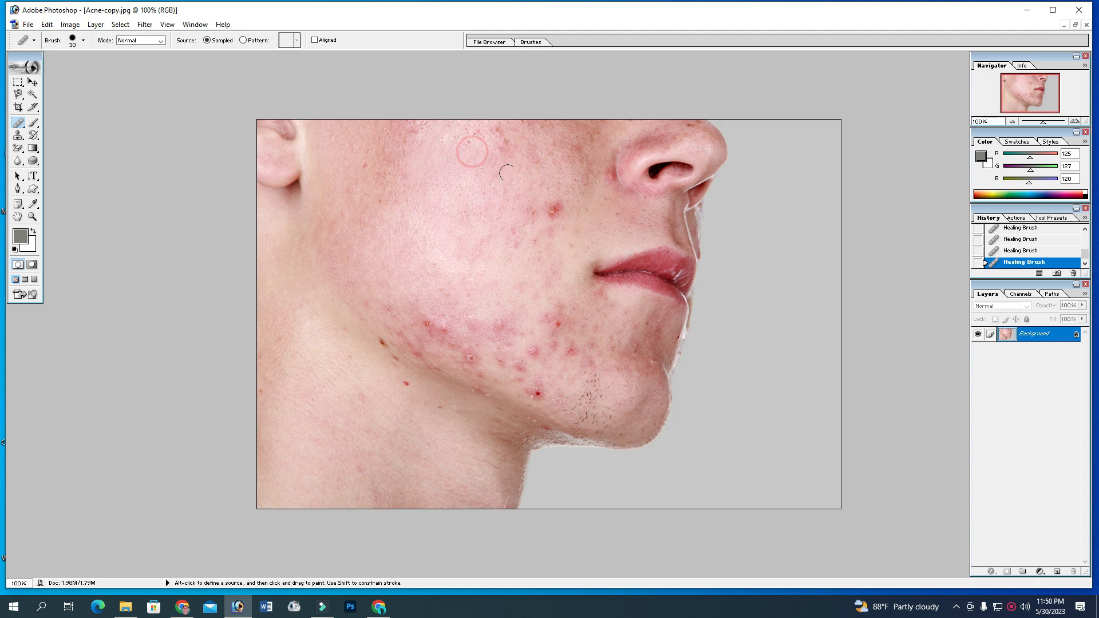
Heal the large red pimple on the front cheek level with the base of the nose, and the marks beside it.
{"action": "left_click", "coordinate": [537, 180]}
{"action": "left_click", "coordinate": [544, 212]}
{"action": "left_click", "coordinate": [574, 222], "text": "alt"}
{"action": "left_click_drag", "start_coordinate": [564, 213], "coordinate": [541, 211]}
{"action": "left_click", "coordinate": [567, 193], "text": "alt"}
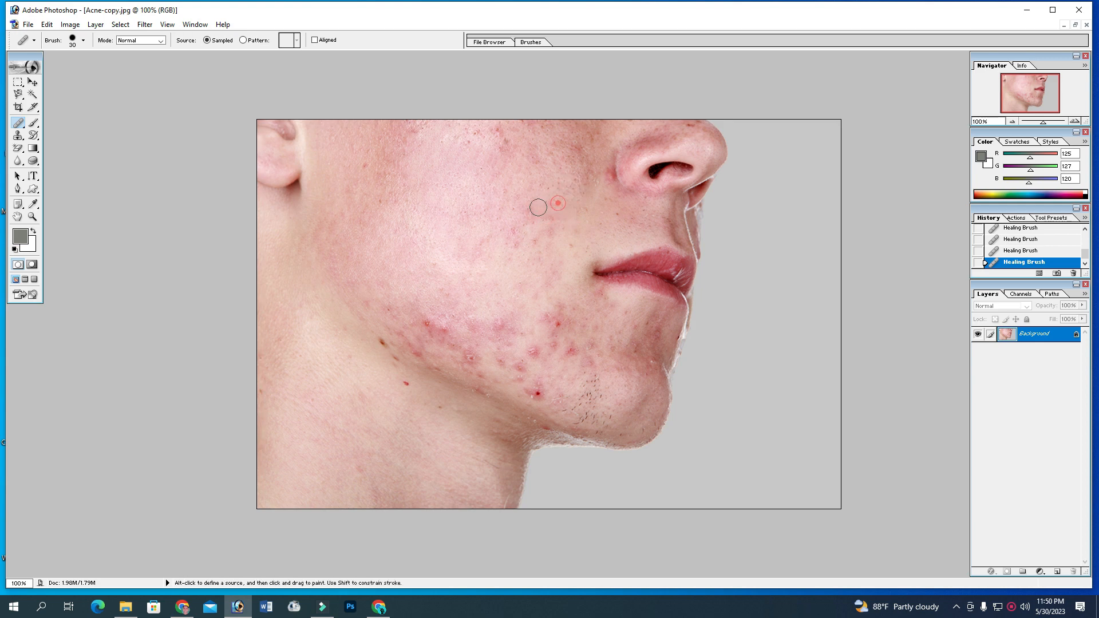
{"action": "left_click", "coordinate": [534, 210]}
Heal the faint red marks on the mid-cheek between nose and mouth level, sampling clear skin near the mouth.
{"action": "left_click", "coordinate": [537, 251], "text": "alt"}
{"action": "left_click", "coordinate": [561, 233], "text": "alt"}
{"action": "left_click", "coordinate": [515, 230]}
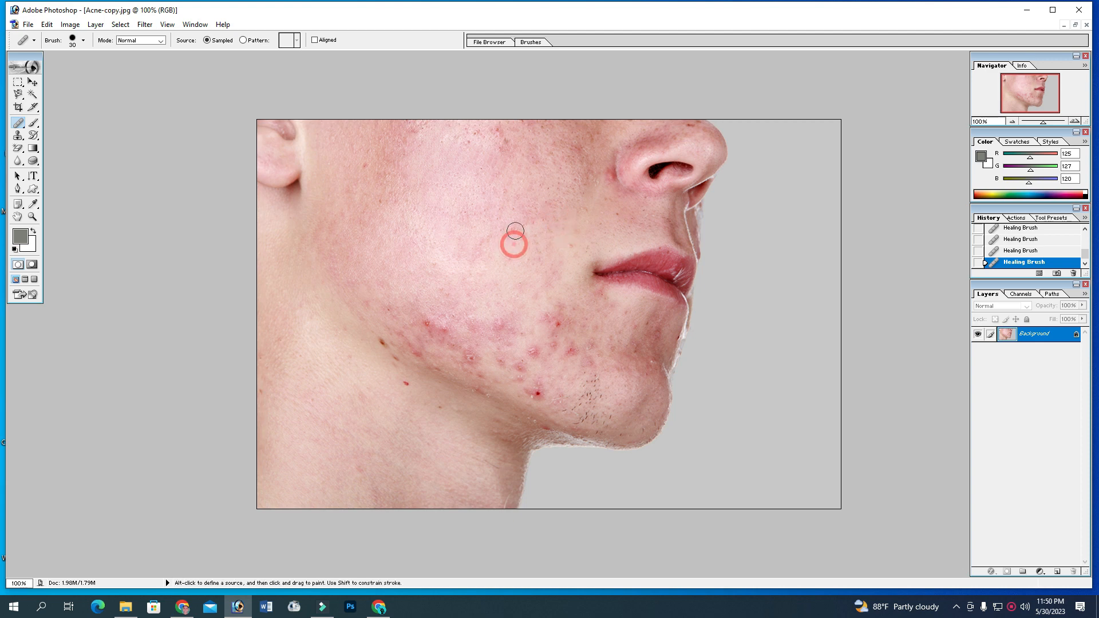
{"action": "left_click", "coordinate": [486, 238]}
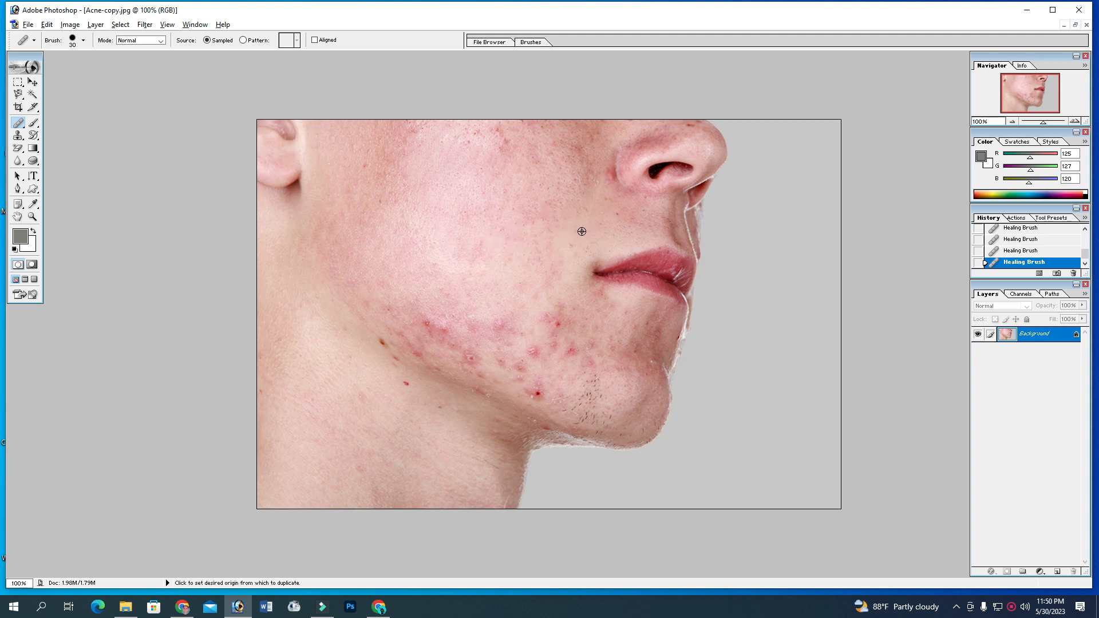
{"action": "left_click", "coordinate": [560, 171], "text": "alt"}
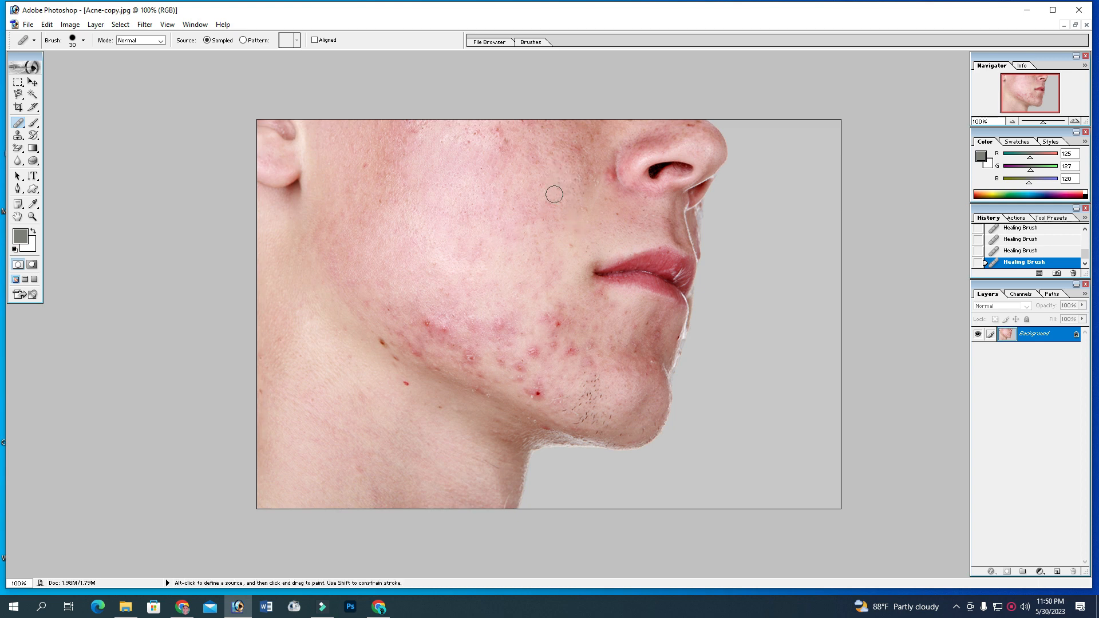
{"action": "left_click", "coordinate": [524, 207]}
Heal the red spots on the lower cheek below the mouth corner and the dark red pimple near the jawline.
{"action": "left_click", "coordinate": [619, 317], "text": "alt"}
{"action": "left_click", "coordinate": [610, 318], "text": "alt"}
{"action": "left_click", "coordinate": [573, 351]}
{"action": "left_click", "coordinate": [545, 317]}
{"action": "left_click", "coordinate": [560, 314]}
{"action": "left_click", "coordinate": [570, 322]}
{"action": "left_click", "coordinate": [556, 334]}
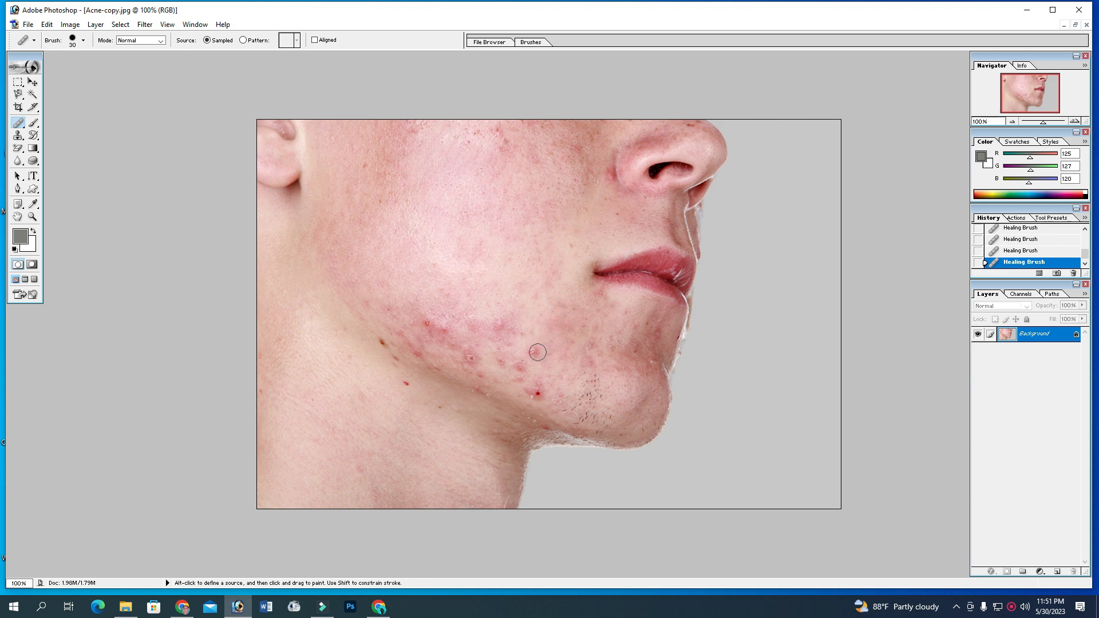
{"action": "left_click", "coordinate": [534, 350]}
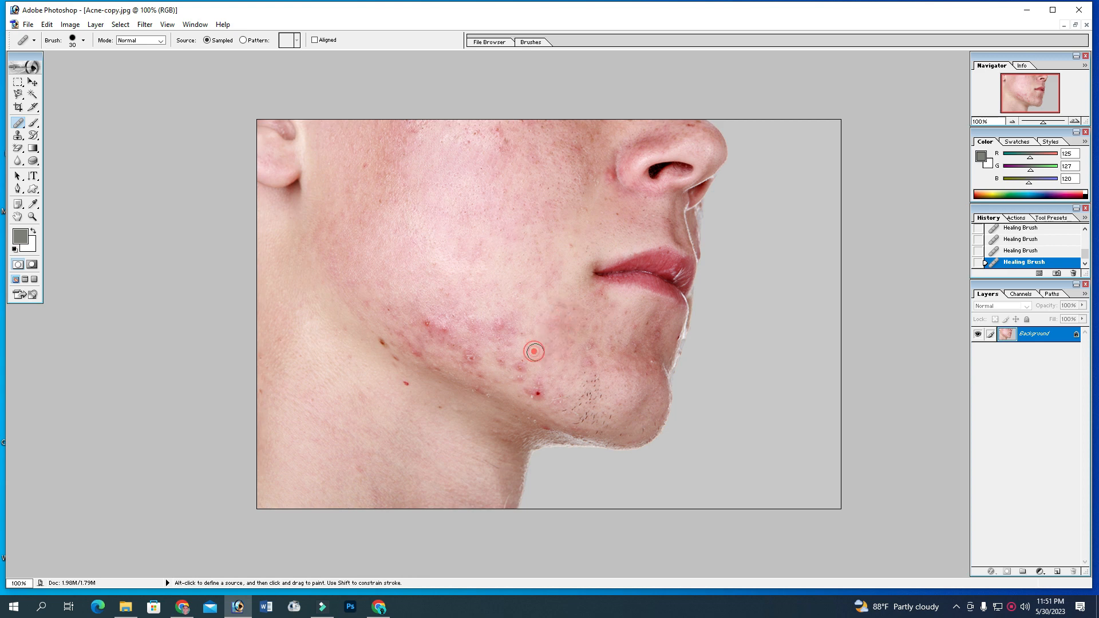
{"action": "left_click", "coordinate": [535, 392]}
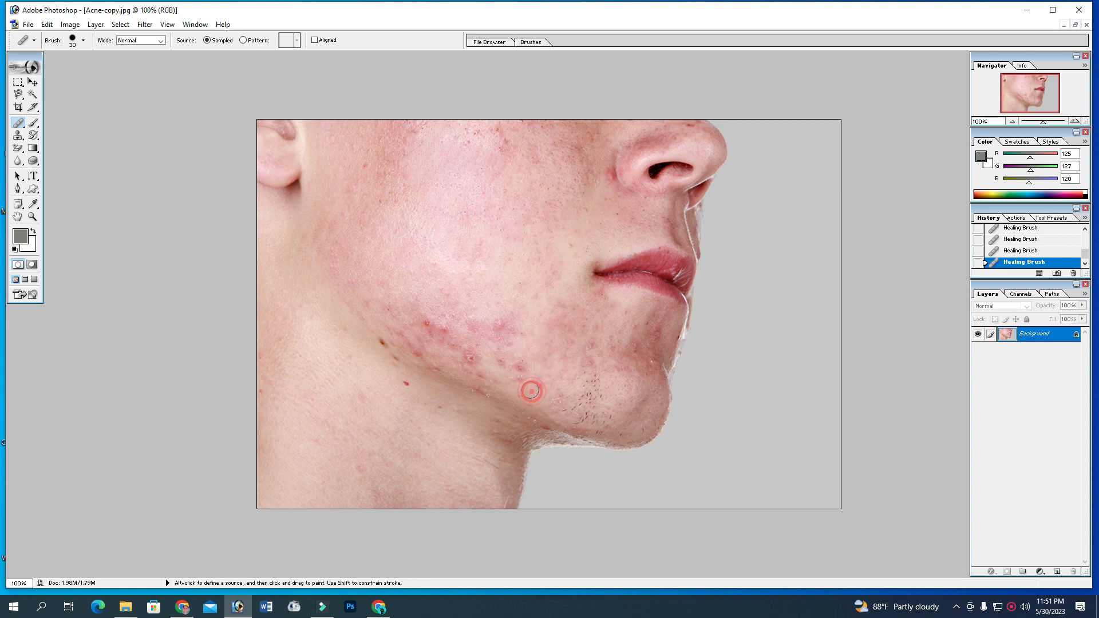
Heal the pink patches in the middle of the lower cheek, just above the jawline blemishes.
{"action": "left_click", "coordinate": [492, 369], "text": "alt"}
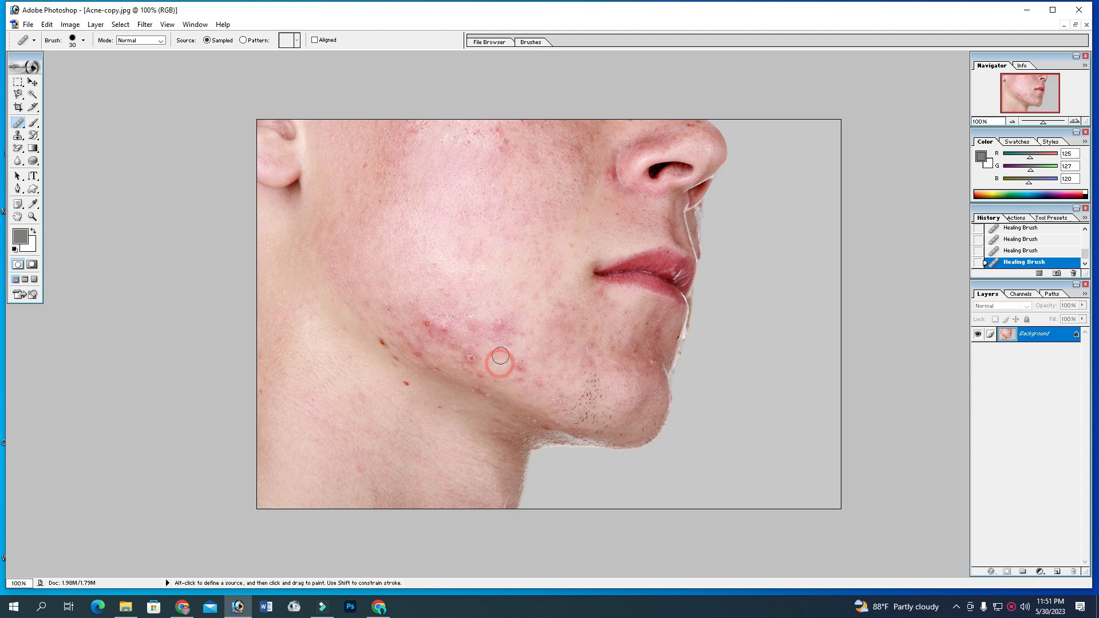
{"action": "left_click", "coordinate": [502, 324]}
{"action": "left_click", "coordinate": [487, 325]}
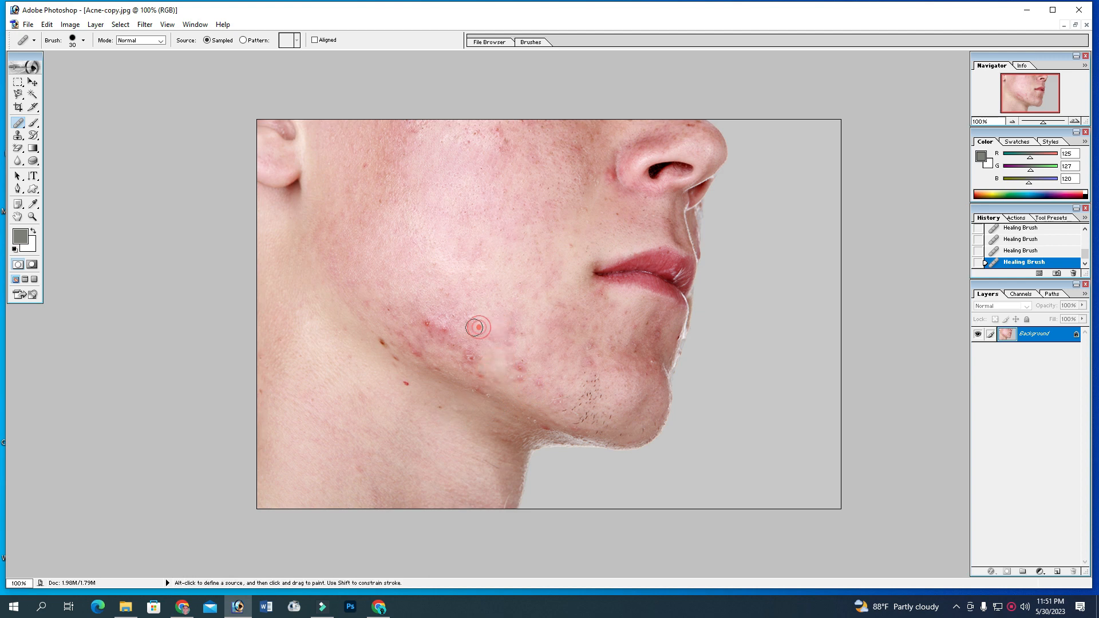
{"action": "left_click", "coordinate": [478, 327], "text": "alt"}
{"action": "left_click", "coordinate": [472, 324]}
{"action": "left_click", "coordinate": [488, 324]}
Heal the bright red spot at the rear end of the jawline redness and touch up the pink area further forward.
{"action": "left_click", "coordinate": [439, 329]}
{"action": "left_click", "coordinate": [426, 322]}
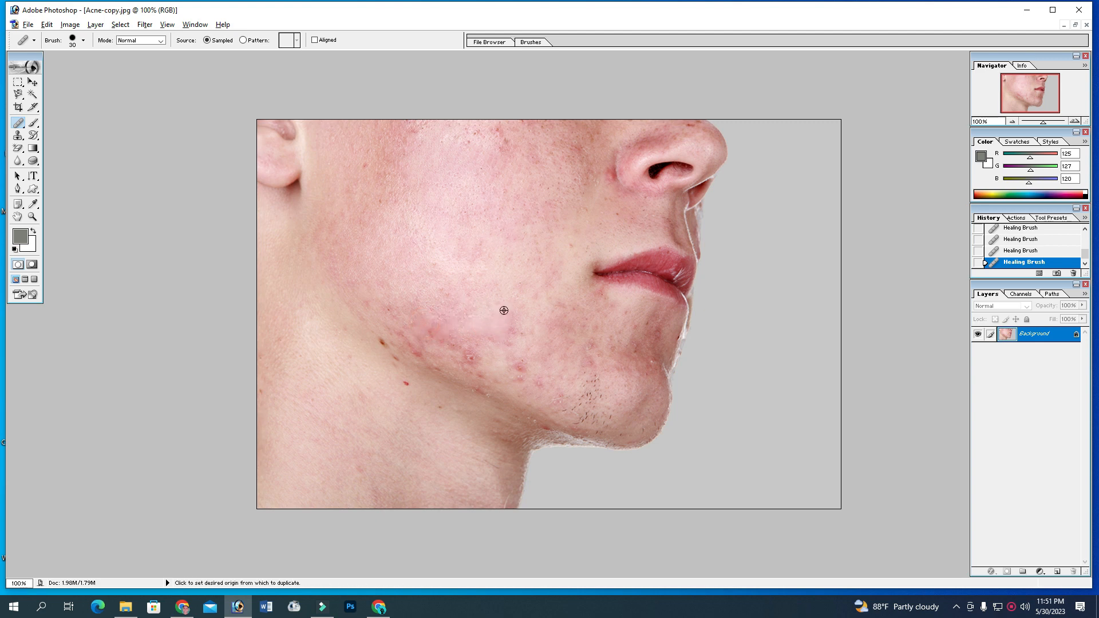
{"action": "left_click", "coordinate": [503, 310], "text": "alt"}
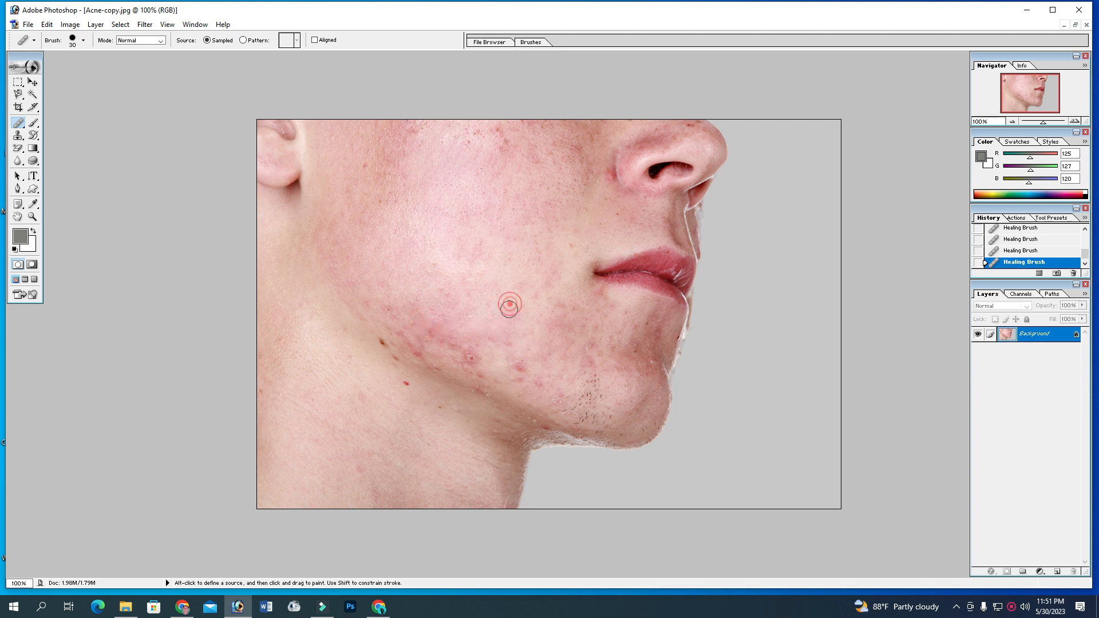
{"action": "left_click", "coordinate": [505, 326]}
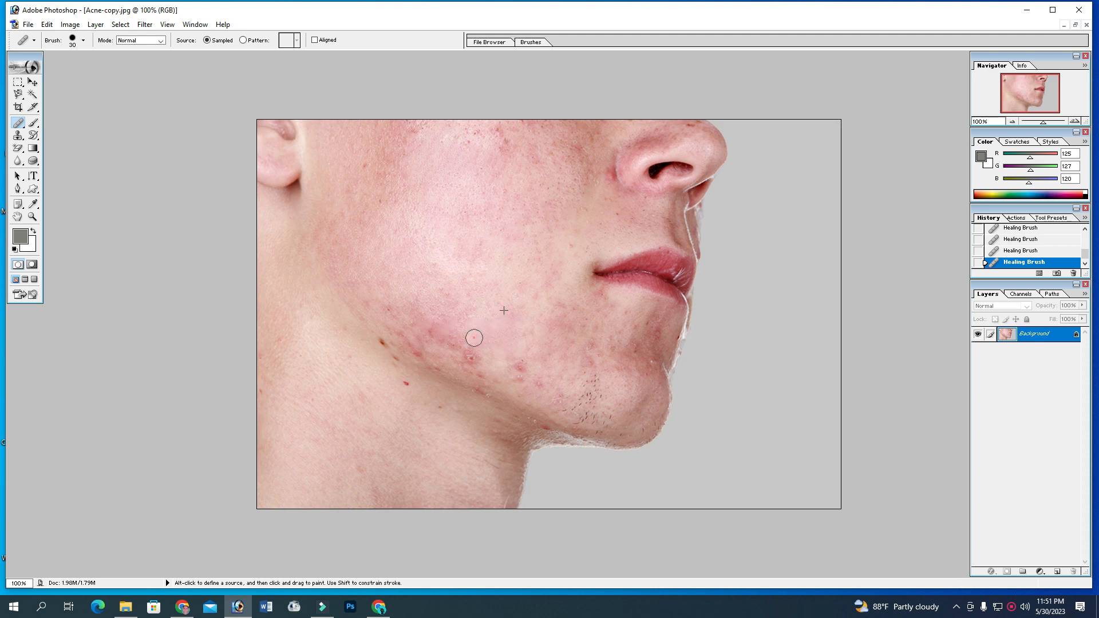
Heal the pink spots on the lower cheek toward the chin, sampling clear skin just above them.
{"action": "left_click", "coordinate": [529, 342], "text": "alt"}
{"action": "left_click", "coordinate": [522, 370]}
{"action": "left_click", "coordinate": [544, 385]}
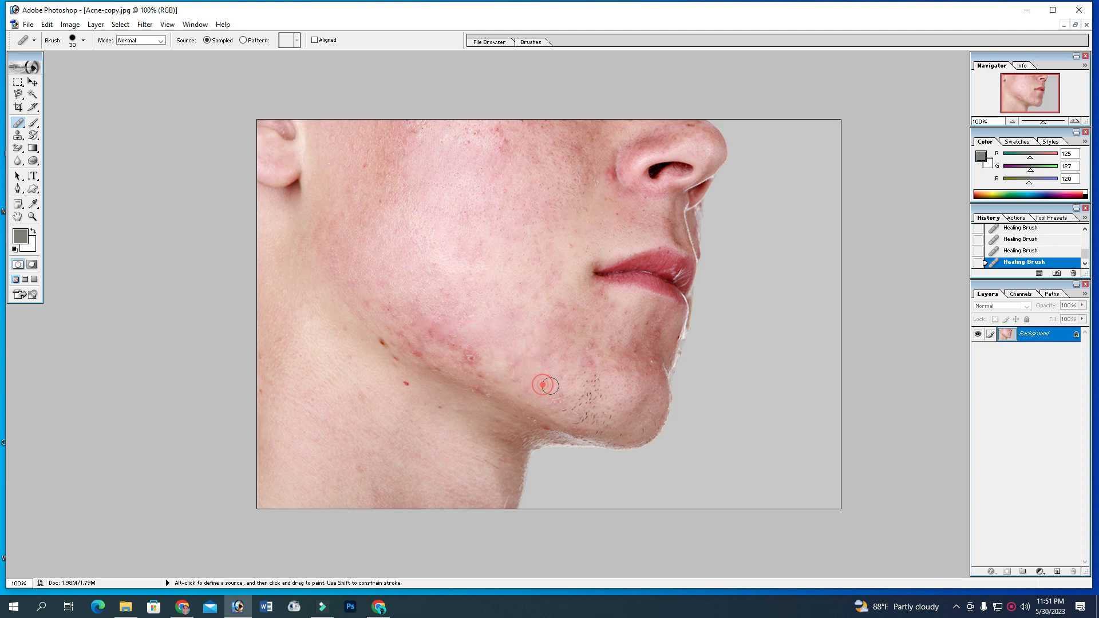
{"action": "left_click", "coordinate": [582, 345]}
{"action": "left_click", "coordinate": [538, 359], "text": "alt"}
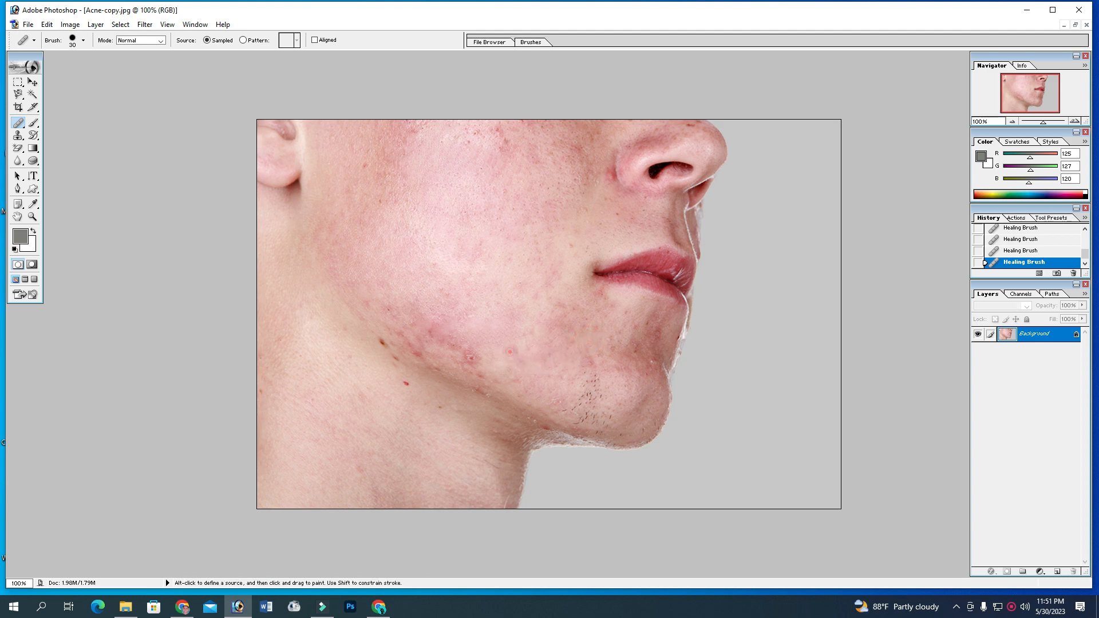
Heal the remaining red patches on the lower cheek above the rear jawline, sampling nearby clear skin.
{"action": "left_click", "coordinate": [506, 348]}
{"action": "left_click", "coordinate": [491, 360], "text": "alt"}
{"action": "left_click", "coordinate": [452, 341]}
{"action": "left_click", "coordinate": [481, 325], "text": "alt"}
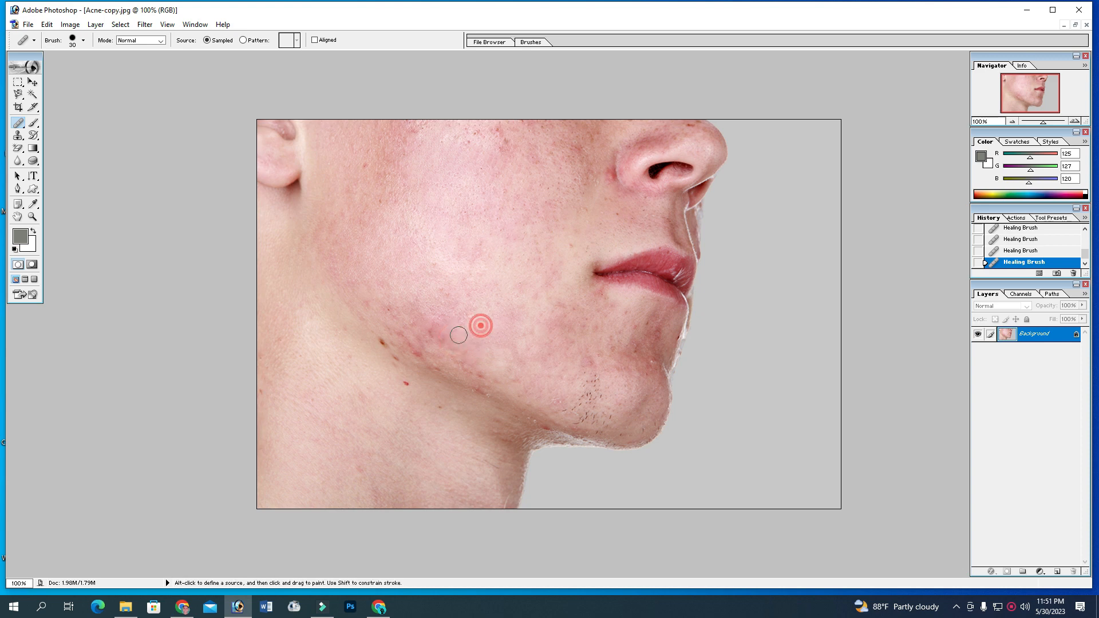
{"action": "left_click", "coordinate": [427, 332]}
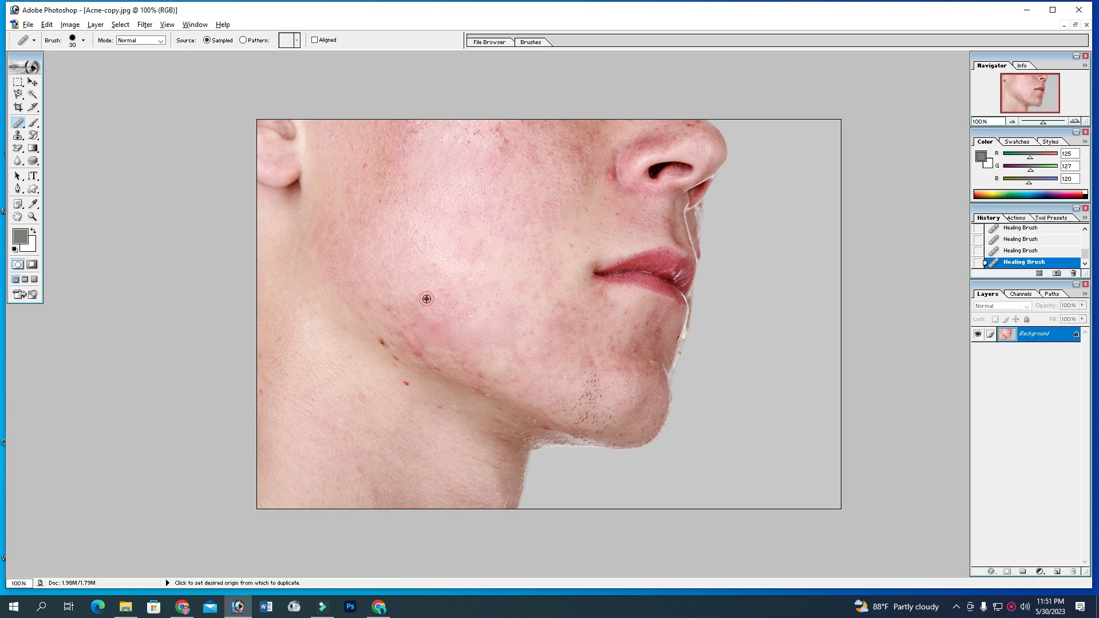
{"action": "left_click", "coordinate": [445, 318]}
{"action": "left_click", "coordinate": [445, 297]}
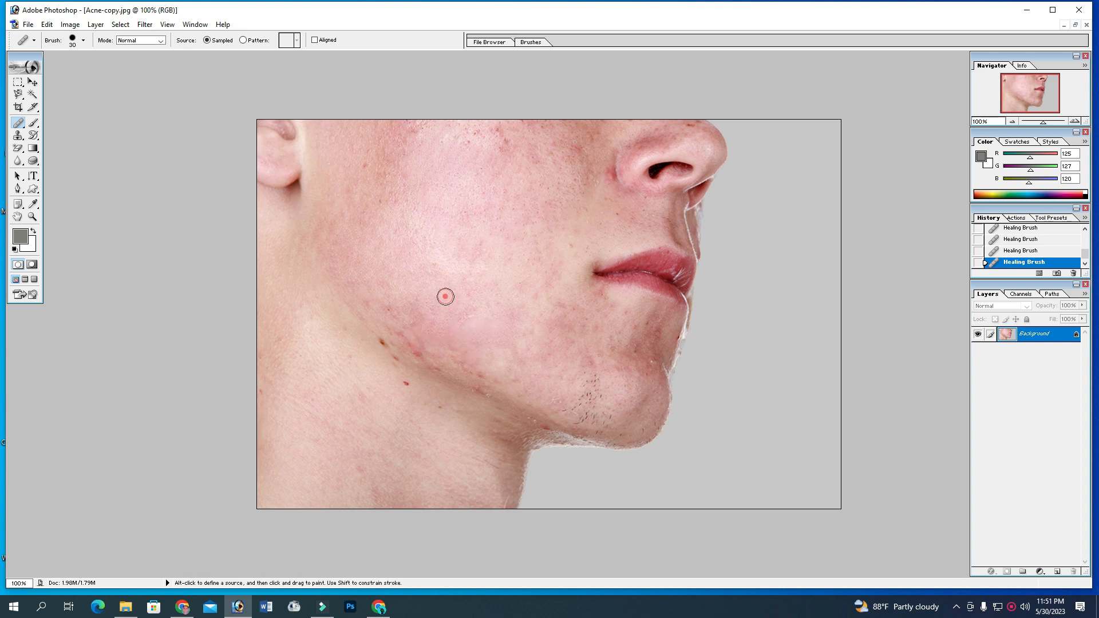
Heal the dark and red spots at the rear of the jawline and the bright red spot on the upper neck.
{"action": "left_click", "coordinate": [442, 300], "text": "alt"}
{"action": "left_click", "coordinate": [411, 344]}
{"action": "left_click", "coordinate": [377, 320], "text": "alt"}
{"action": "left_click", "coordinate": [382, 343]}
{"action": "left_click", "coordinate": [406, 383]}
{"action": "left_click", "coordinate": [442, 407]}
{"action": "left_click", "coordinate": [465, 369], "text": "alt"}
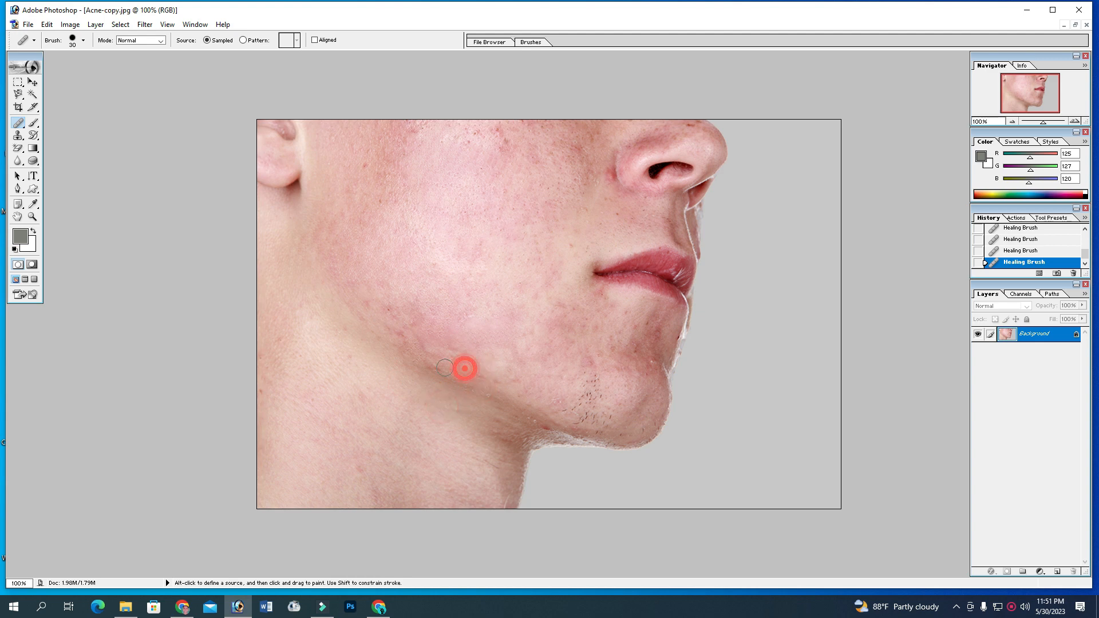
Touch up the faint marks left along the jawline and on the lower cheek just above it.
{"action": "left_click", "coordinate": [412, 354]}
{"action": "left_click", "coordinate": [429, 364]}
{"action": "left_click", "coordinate": [407, 338]}
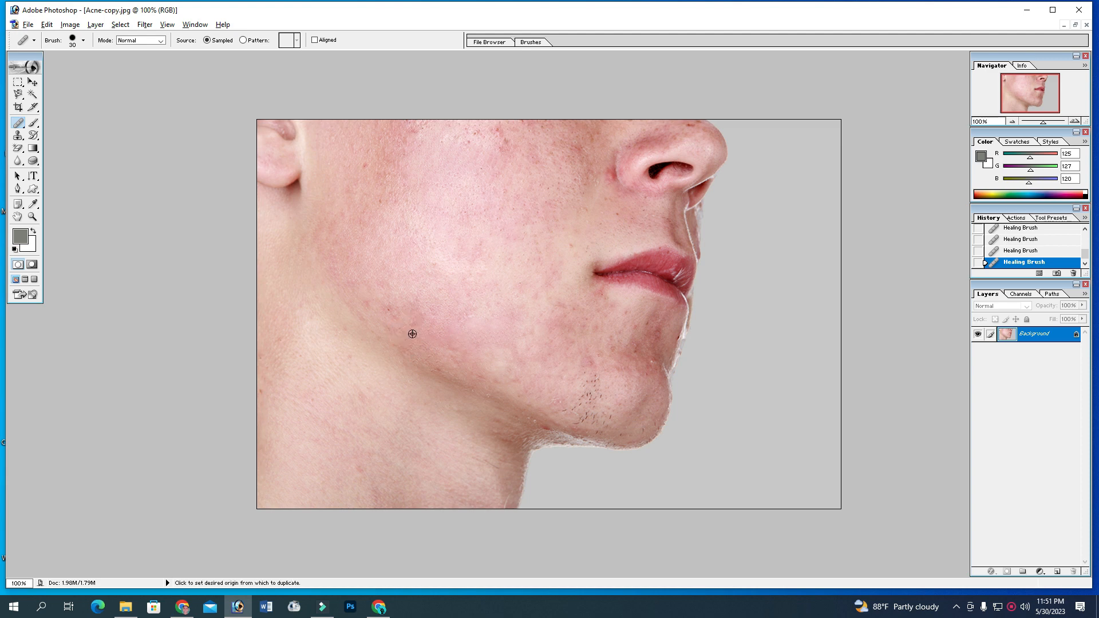
{"action": "left_click", "coordinate": [412, 334], "text": "alt"}
{"action": "left_click", "coordinate": [416, 317]}
{"action": "left_click", "coordinate": [446, 343]}
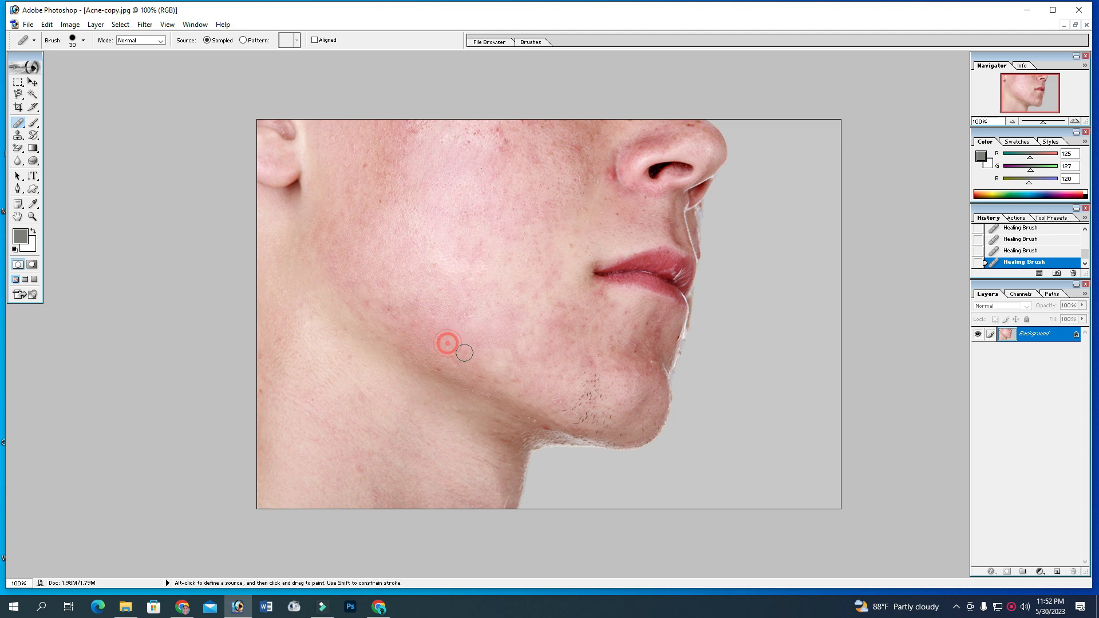
{"action": "left_click", "coordinate": [501, 369]}
{"action": "left_click", "coordinate": [508, 359]}
Heal the small pink marks in the middle of the cheek at about nostril-to-mouth level.
{"action": "scroll", "coordinate": [435, 317], "scroll_direction": "down", "scroll_amount": 6}
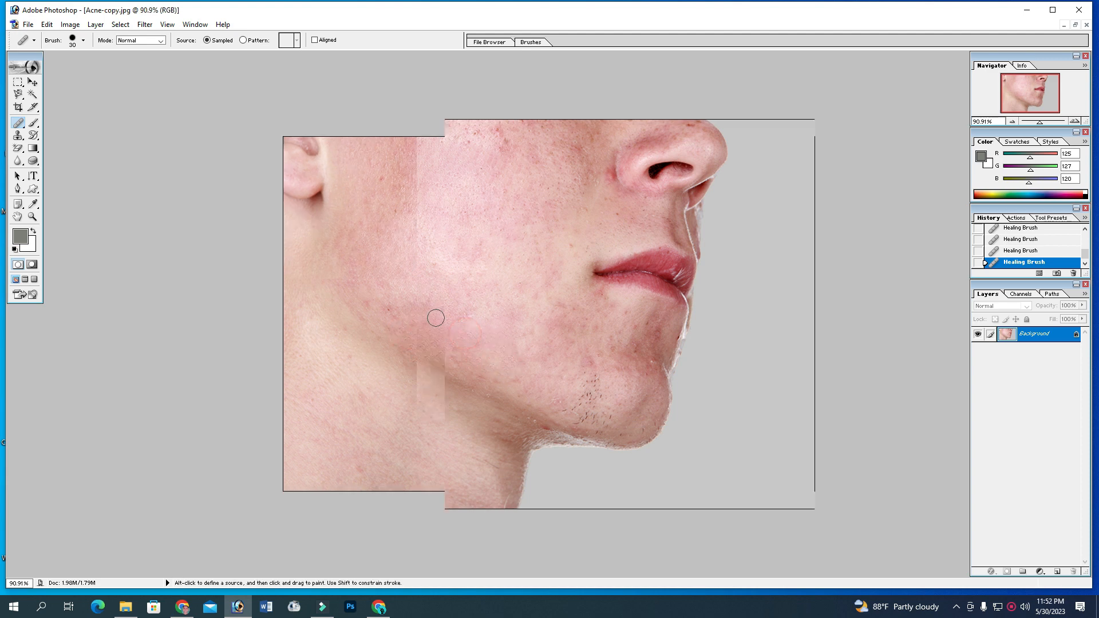
{"action": "scroll", "coordinate": [454, 339], "scroll_direction": "up", "scroll_amount": 2}
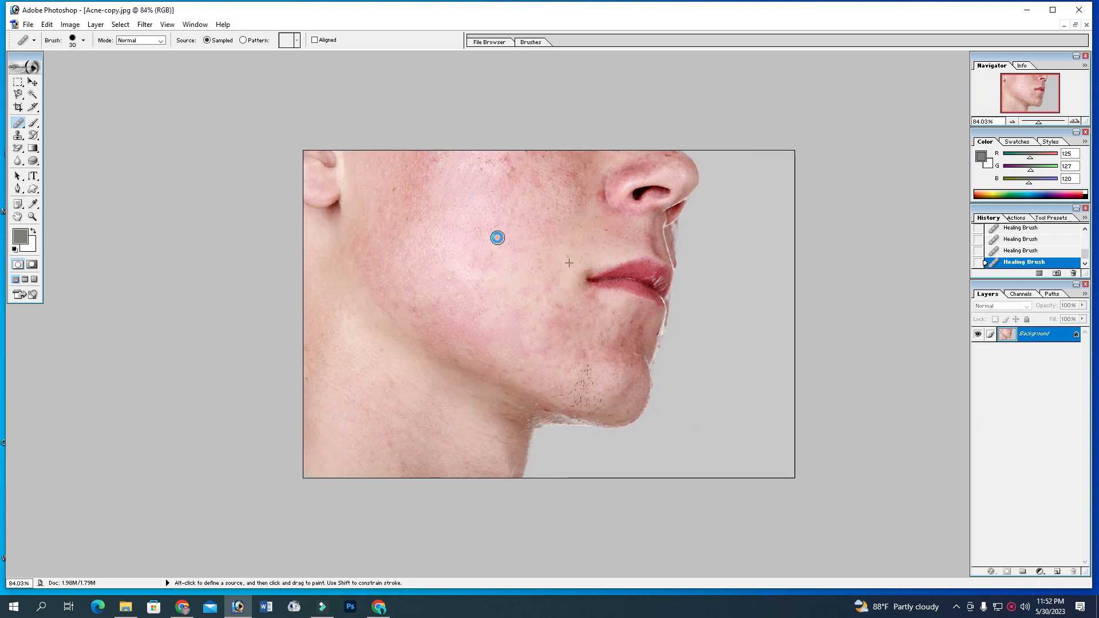
{"action": "left_click", "coordinate": [501, 224]}
{"action": "left_click", "coordinate": [507, 224]}
{"action": "left_click", "coordinate": [514, 248]}
{"action": "left_click", "coordinate": [477, 227]}
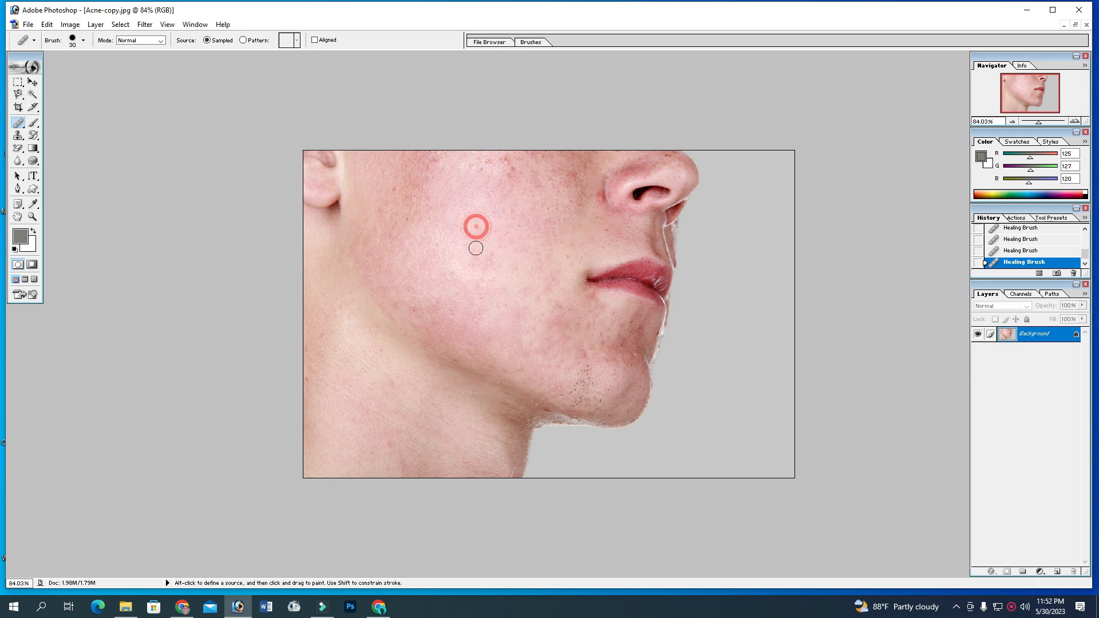
{"action": "left_click", "coordinate": [476, 247]}
{"action": "left_click", "coordinate": [494, 250]}
Heal the spots on the cheek toward the nose and the red pimples near the photo's upper edge.
{"action": "left_click", "coordinate": [532, 225]}
{"action": "left_click", "coordinate": [550, 211]}
{"action": "left_click", "coordinate": [506, 177]}
{"action": "left_click", "coordinate": [510, 166]}
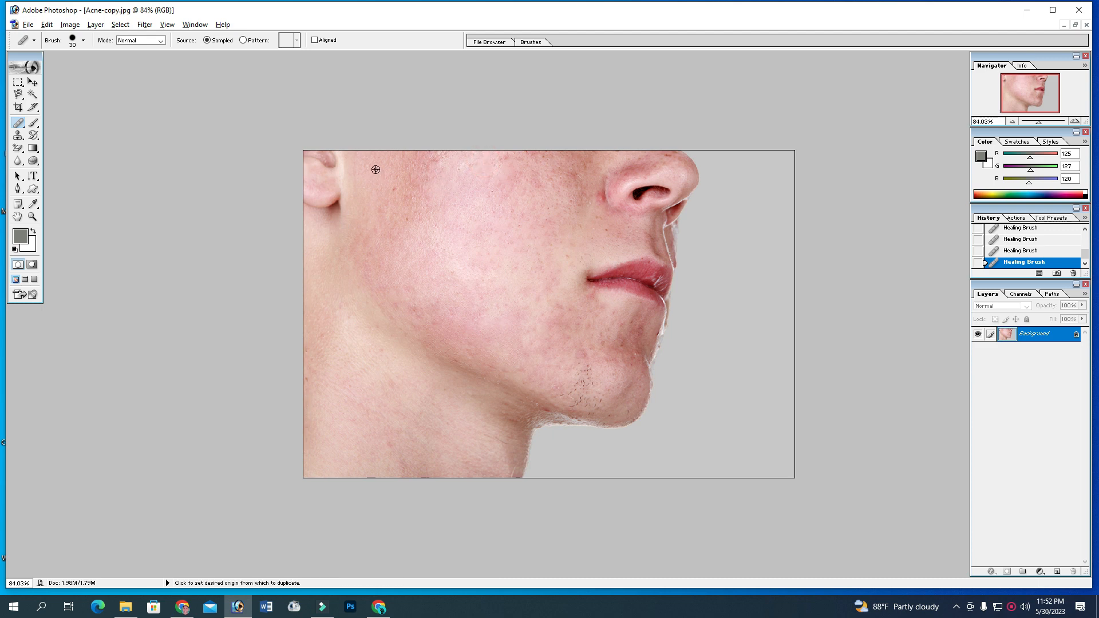
Heal the brownish spots on the cheek in front of the earlobe, sampling clear skin beside the ear.
{"action": "left_click", "coordinate": [393, 174], "text": "alt"}
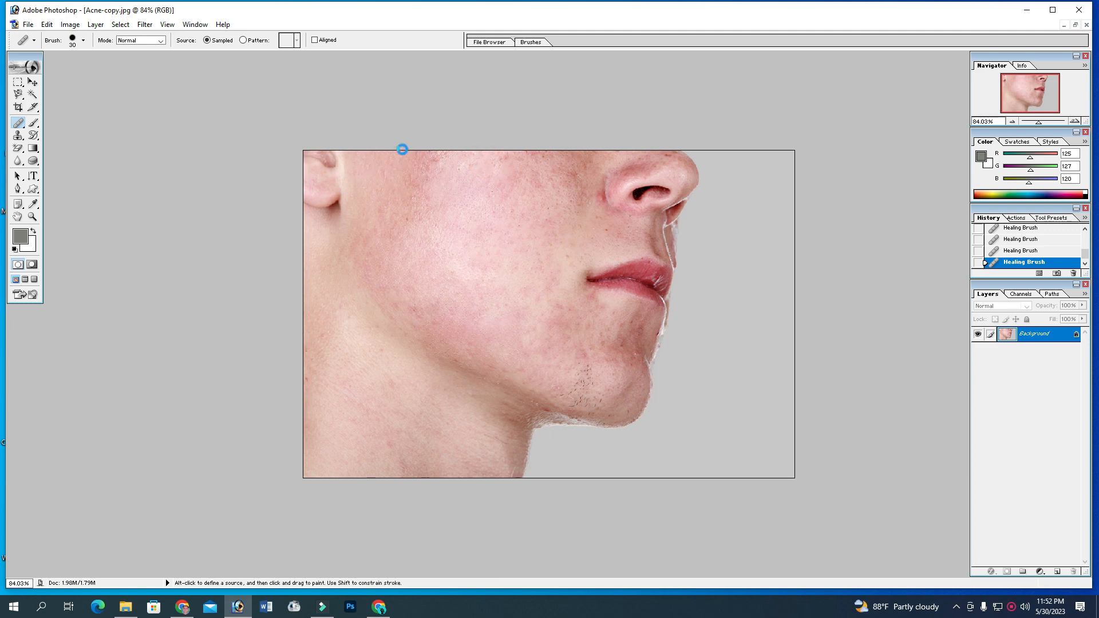
{"action": "left_click", "coordinate": [422, 158]}
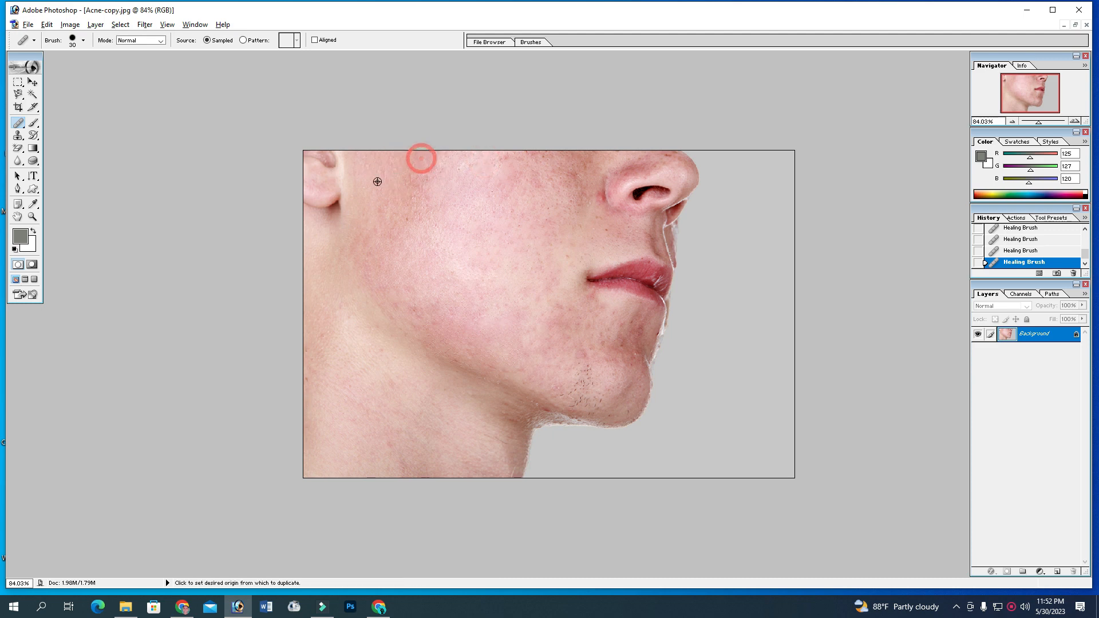
{"action": "left_click", "coordinate": [407, 180]}
{"action": "mouse_move", "coordinate": [426, 183]}
{"action": "left_mouse_down"}
{"action": "mouse_move", "coordinate": [405, 221]}
{"action": "mouse_move", "coordinate": [380, 207]}
{"action": "left_mouse_up"}
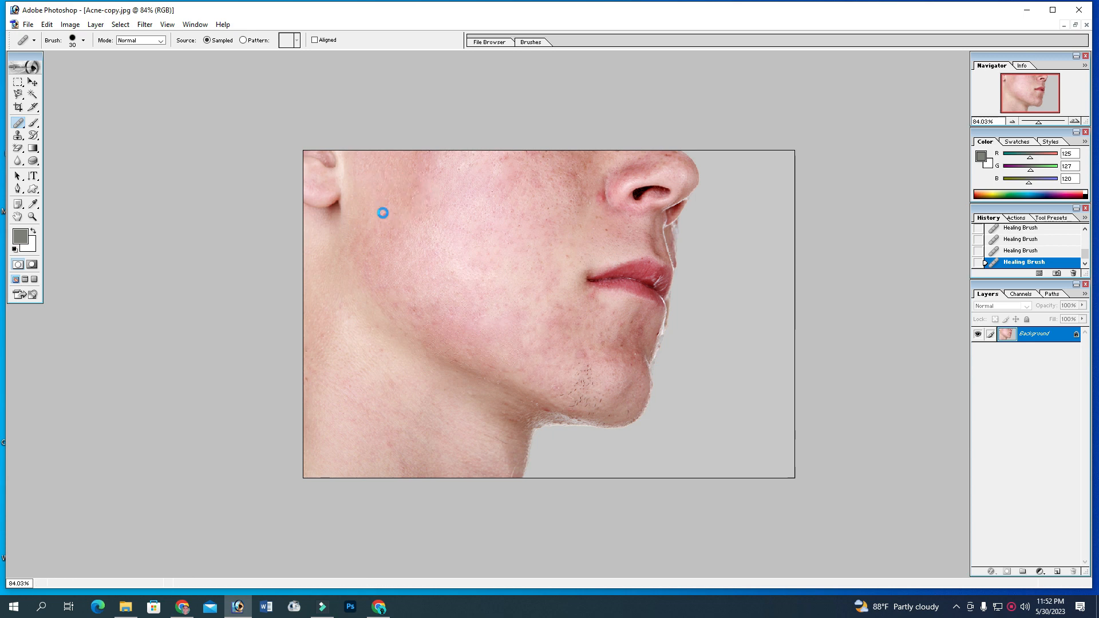
Heal the small marks on the cheek around the mouth corner, sampling clear skin just behind the lips.
{"action": "left_click", "coordinate": [562, 267], "text": "alt"}
{"action": "left_click", "coordinate": [564, 253]}
{"action": "left_click", "coordinate": [548, 286]}
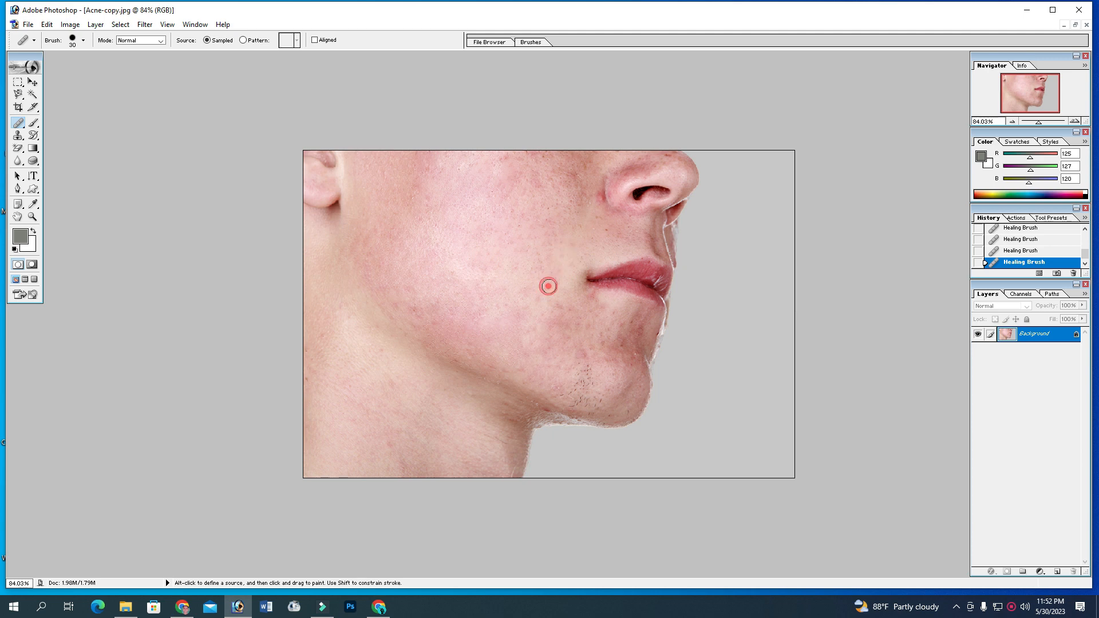
{"action": "left_click", "coordinate": [532, 258]}
Heal the dark red blotches on the chin below the lower lip and the blemish at its front edge.
{"action": "left_click", "coordinate": [625, 360]}
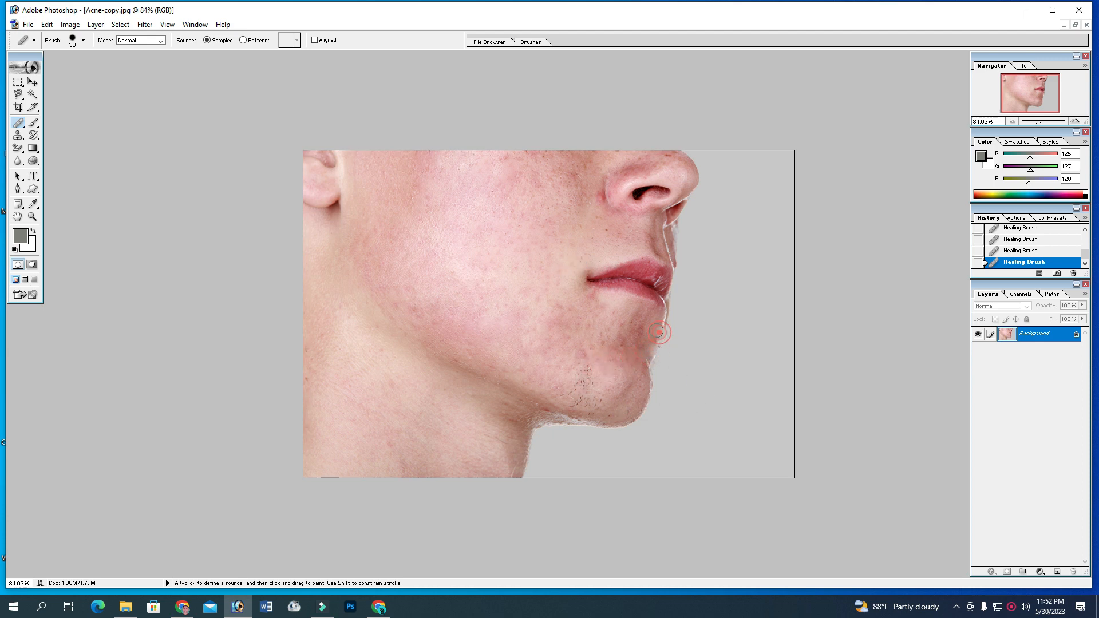
{"action": "key", "text": "alt"}
{"action": "left_click", "coordinate": [621, 306], "text": "alt"}
{"action": "left_click", "coordinate": [607, 331]}
{"action": "left_click", "coordinate": [617, 342]}
{"action": "left_click", "coordinate": [594, 347]}
{"action": "left_click", "coordinate": [653, 334]}
{"action": "left_click", "coordinate": [635, 352]}
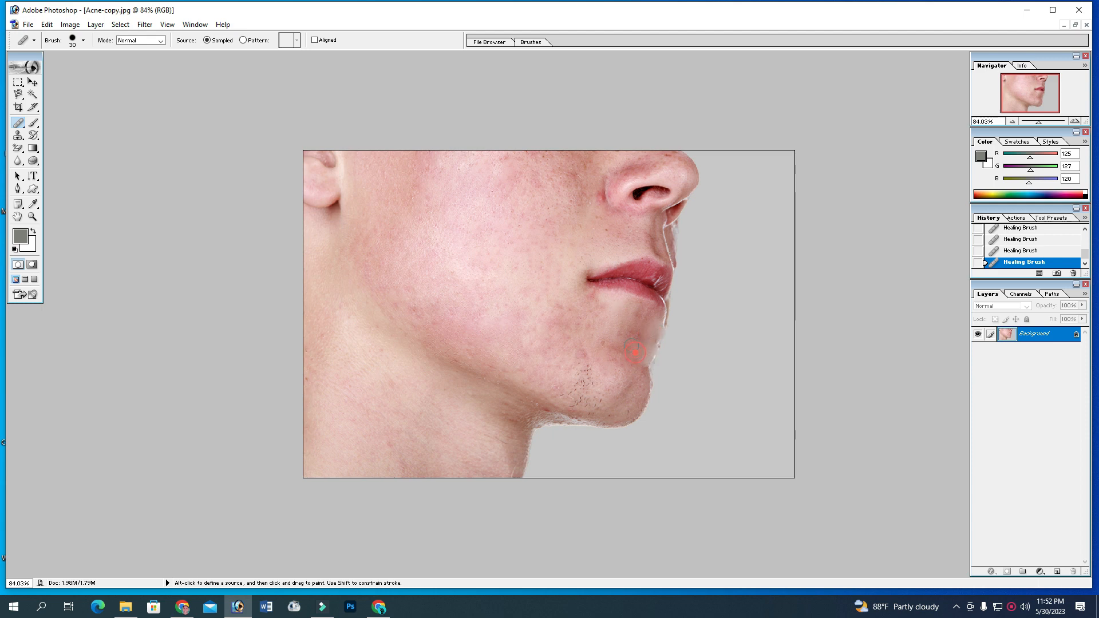
Heal the redness beside the nostril and the spots along the photo's upper edge on the cheek and nose.
{"action": "scroll", "coordinate": [611, 313], "scroll_direction": "down", "scroll_amount": 4}
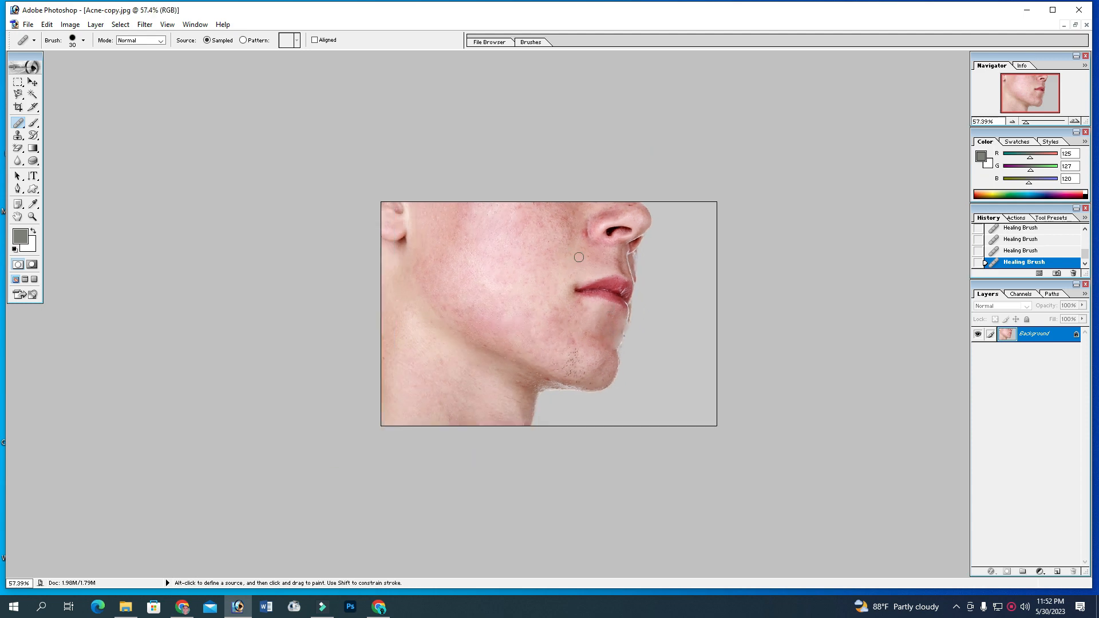
{"action": "left_click", "coordinate": [586, 251], "text": "alt"}
{"action": "left_click", "coordinate": [585, 231]}
{"action": "left_click", "coordinate": [520, 205]}
{"action": "left_click", "coordinate": [538, 204]}
{"action": "left_click", "coordinate": [552, 202]}
{"action": "left_click", "coordinate": [632, 203]}
{"action": "left_click", "coordinate": [589, 233]}
Heal the brownish patches on the cheek below and behind the mouth corner.
{"action": "left_click", "coordinate": [593, 207], "text": "alt"}
{"action": "left_click", "coordinate": [553, 298]}
{"action": "left_click", "coordinate": [552, 298]}
{"action": "left_click", "coordinate": [553, 316]}
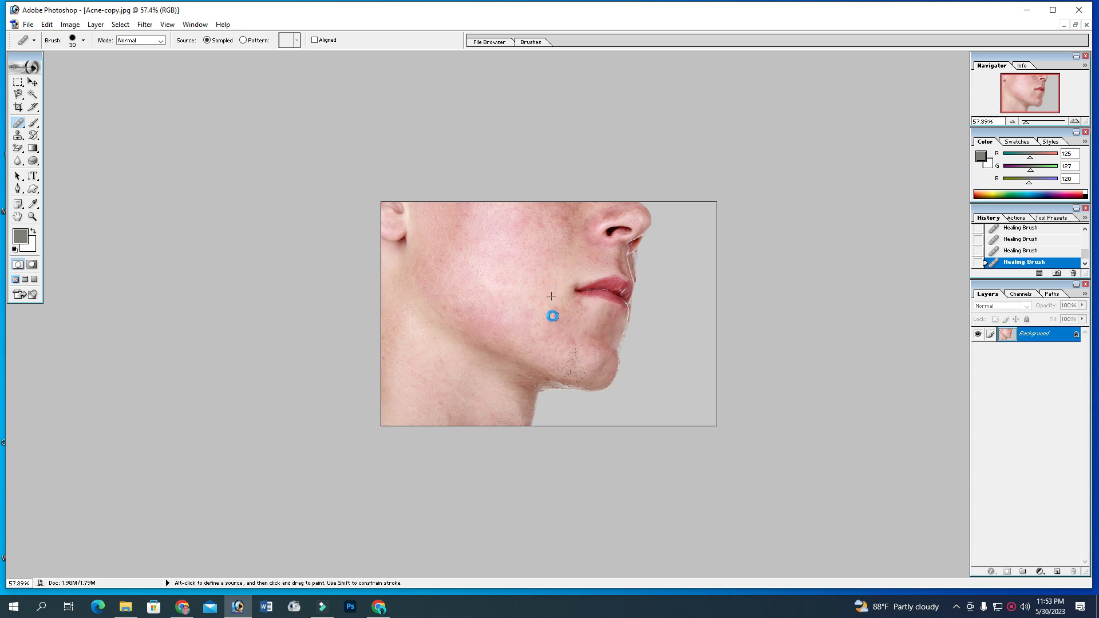
{"action": "left_click", "coordinate": [540, 325]}
Heal the skin edge under the chin, the small neck spot and the patch below the mouth corner.
{"action": "left_click", "coordinate": [535, 384], "text": "alt"}
{"action": "left_click", "coordinate": [547, 380]}
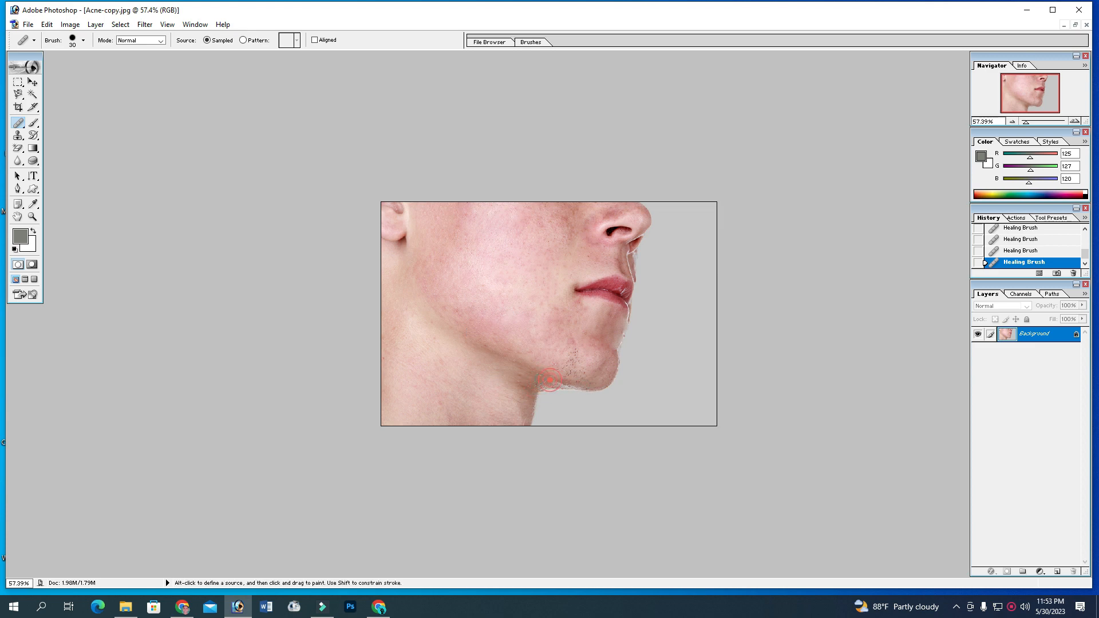
{"action": "left_click", "coordinate": [431, 401]}
{"action": "left_click", "coordinate": [558, 323]}
{"action": "key", "text": "ctrl"}
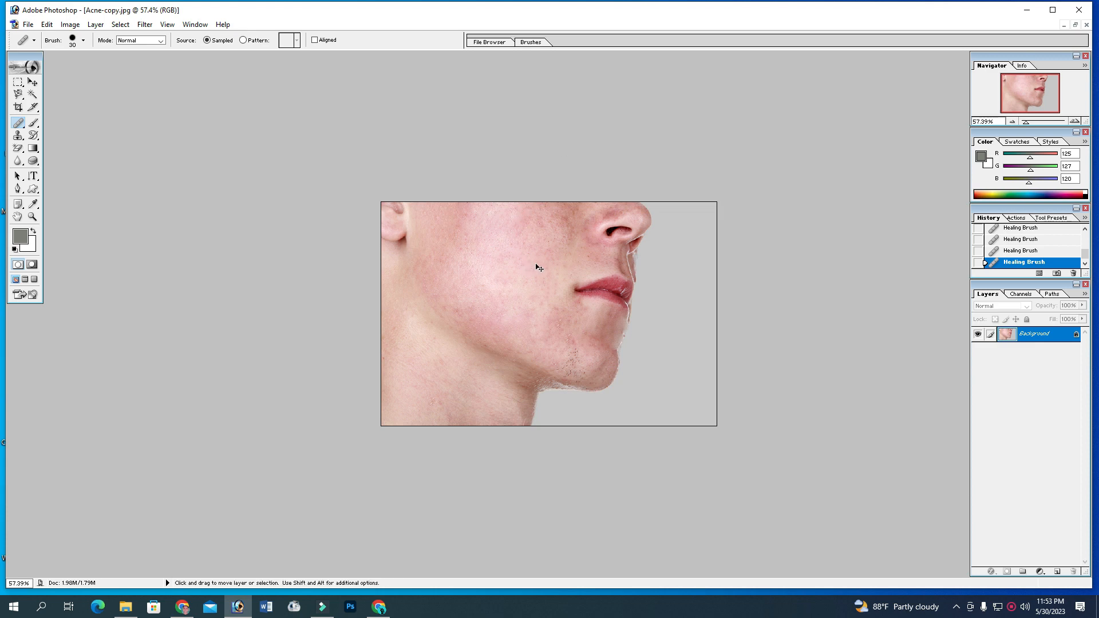
{"action": "key", "text": "ctrl+m"}
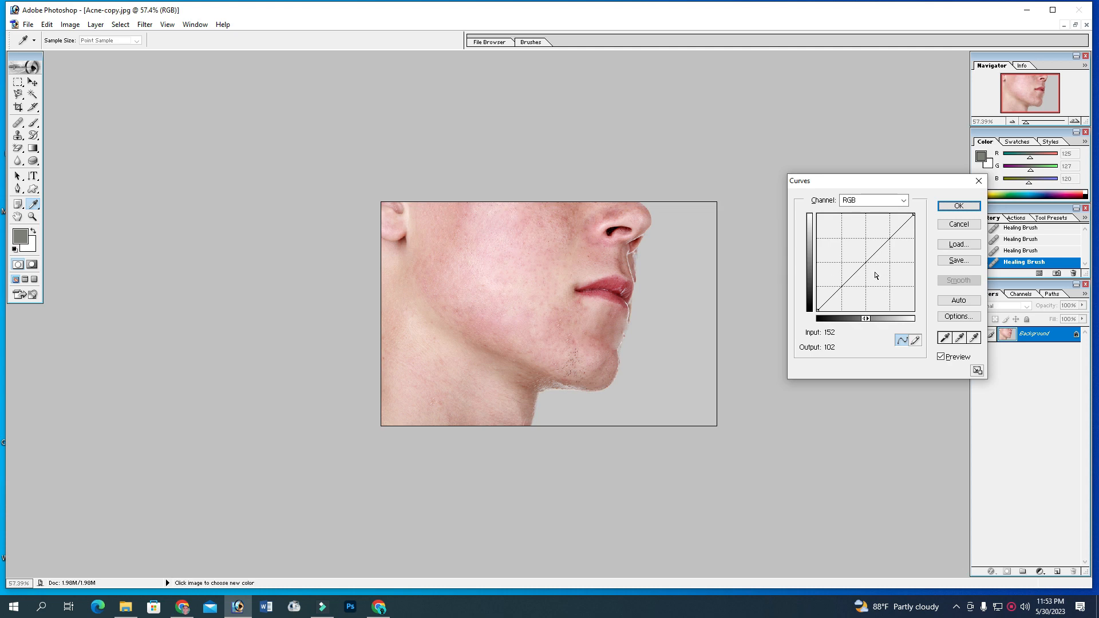
{"action": "mouse_move", "coordinate": [865, 264]}
{"action": "left_mouse_down"}
{"action": "mouse_move", "coordinate": [851, 252]}
{"action": "mouse_move", "coordinate": [884, 291]}
{"action": "mouse_move", "coordinate": [857, 259]}
{"action": "mouse_move", "coordinate": [866, 271]}
{"action": "left_mouse_up"}
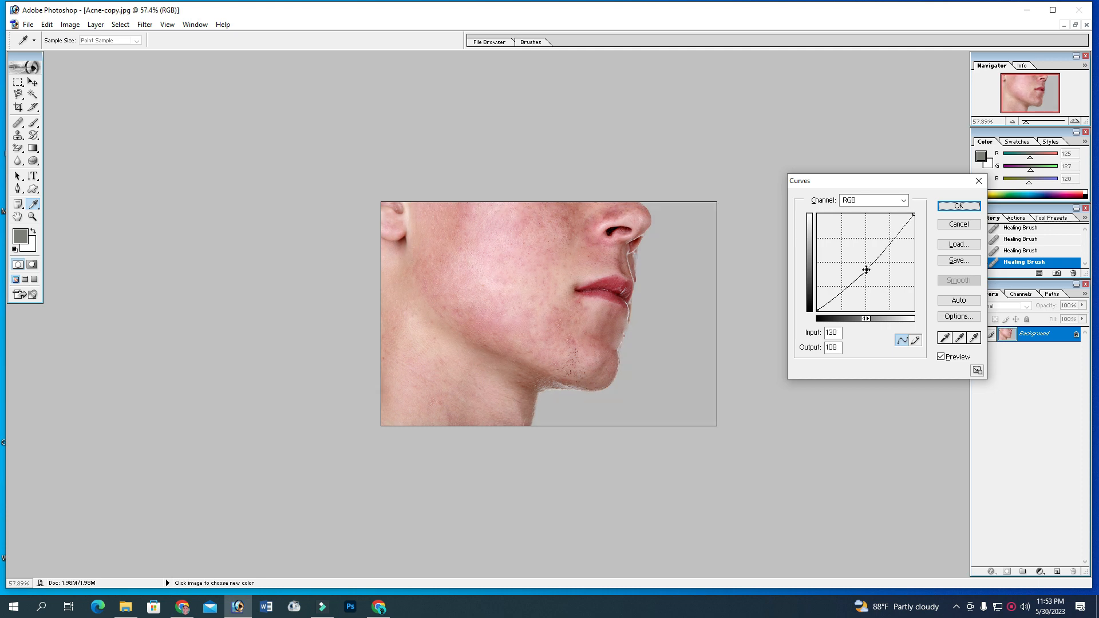
{"action": "left_click", "coordinate": [942, 221]}
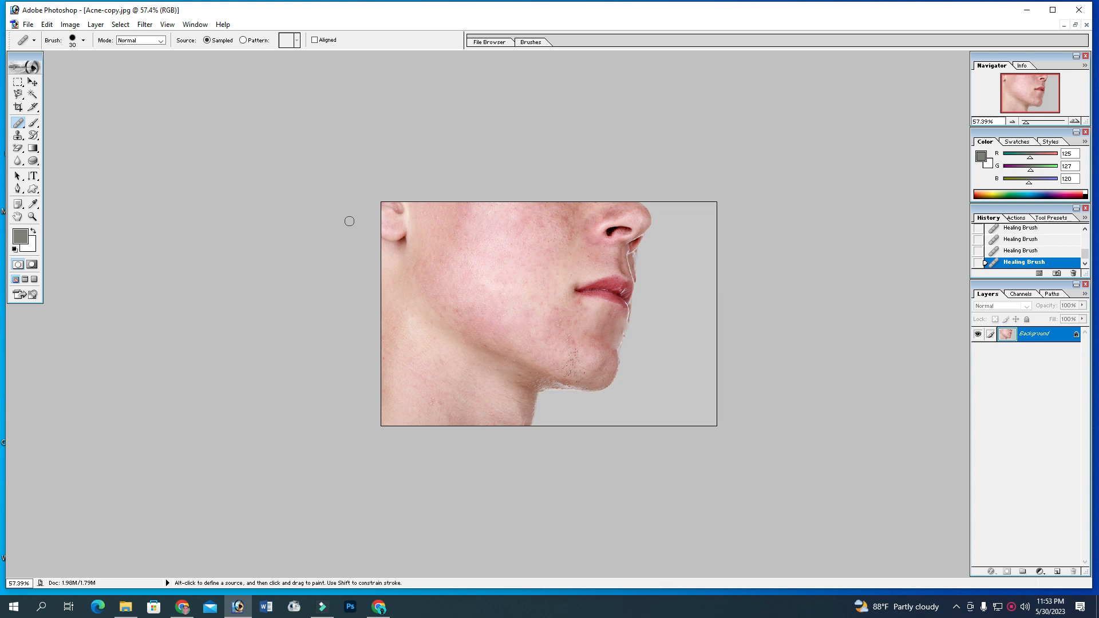
Switch from the Healing Brush to the Move tool.
{"action": "left_click", "coordinate": [33, 82]}
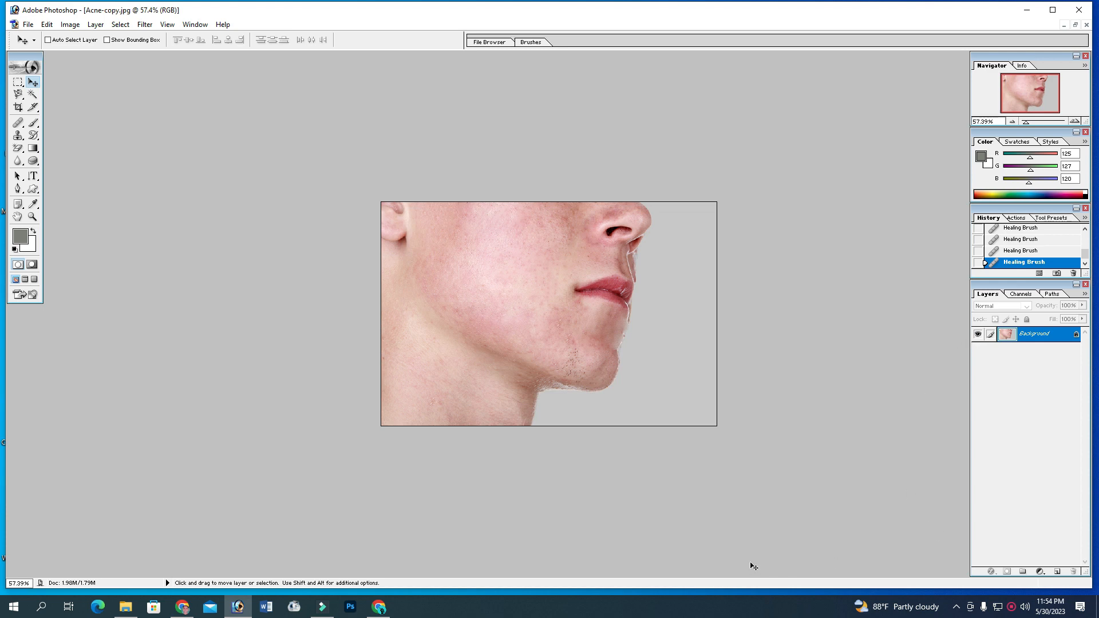
{"action": "mouse_move", "coordinate": [370, 614]}
{"action": "right_click", "coordinate": [1010, 607]}
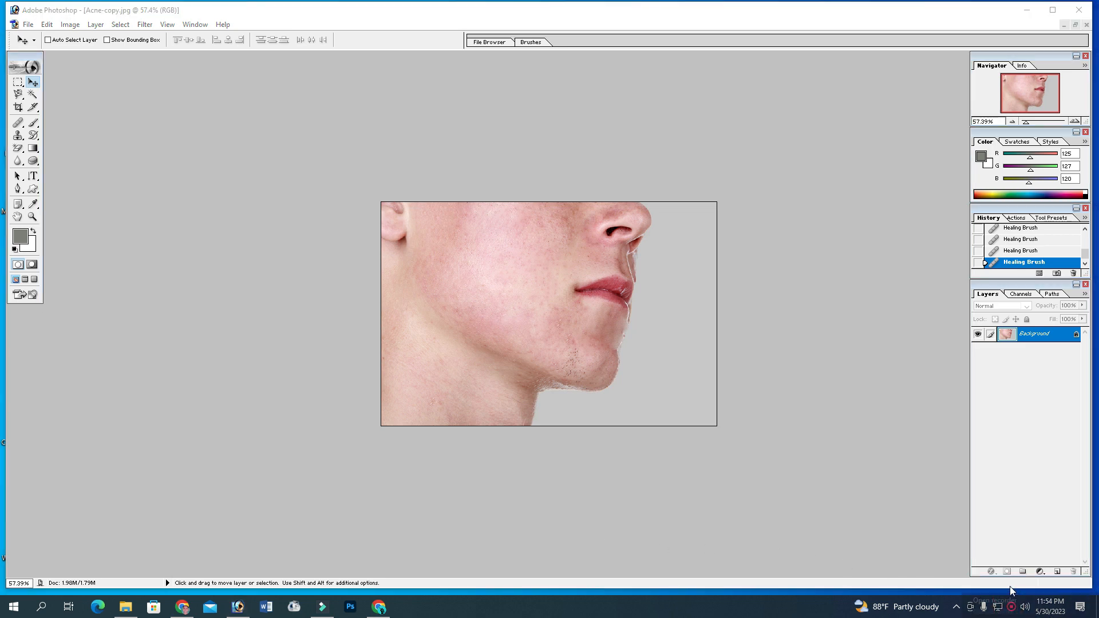
{"action": "left_click", "coordinate": [1010, 602]}
{"action": "left_click", "coordinate": [904, 583]}
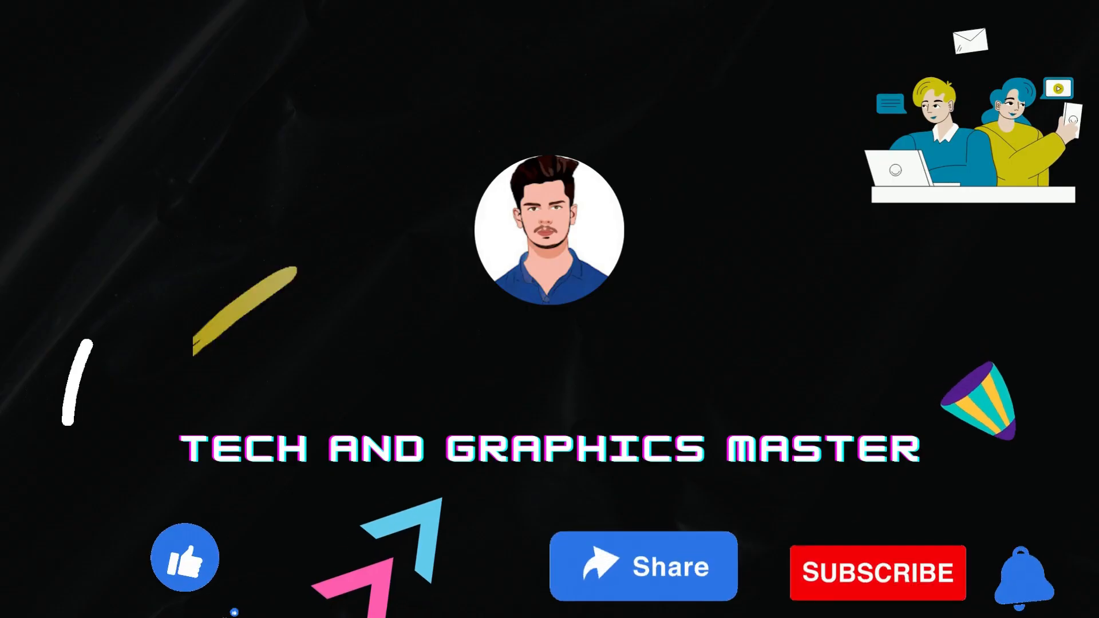